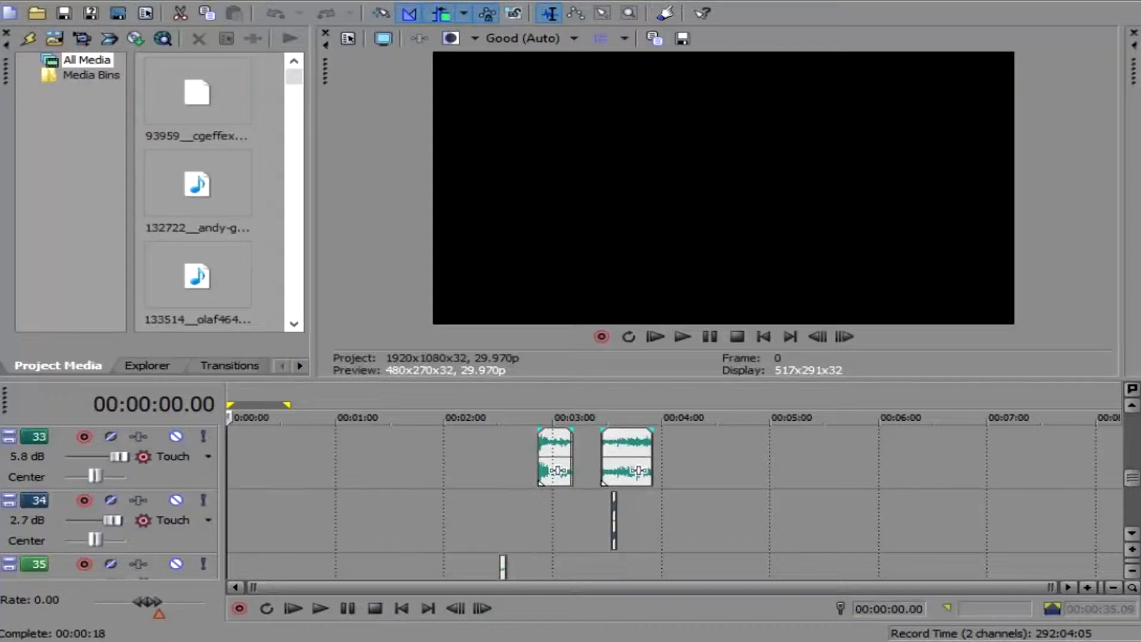
Step: Look over the project's video tracks and the audio tracks stacked below them
scroll(671, 502, up, 15)
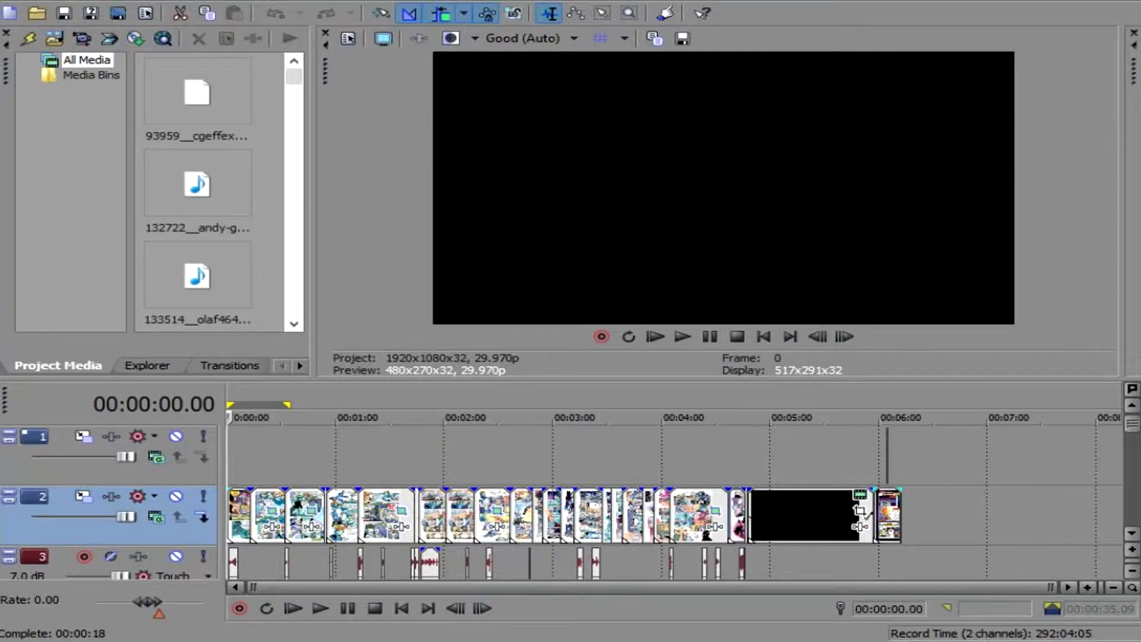
scroll(673, 502, down, 15)
scroll(673, 502, up, 15)
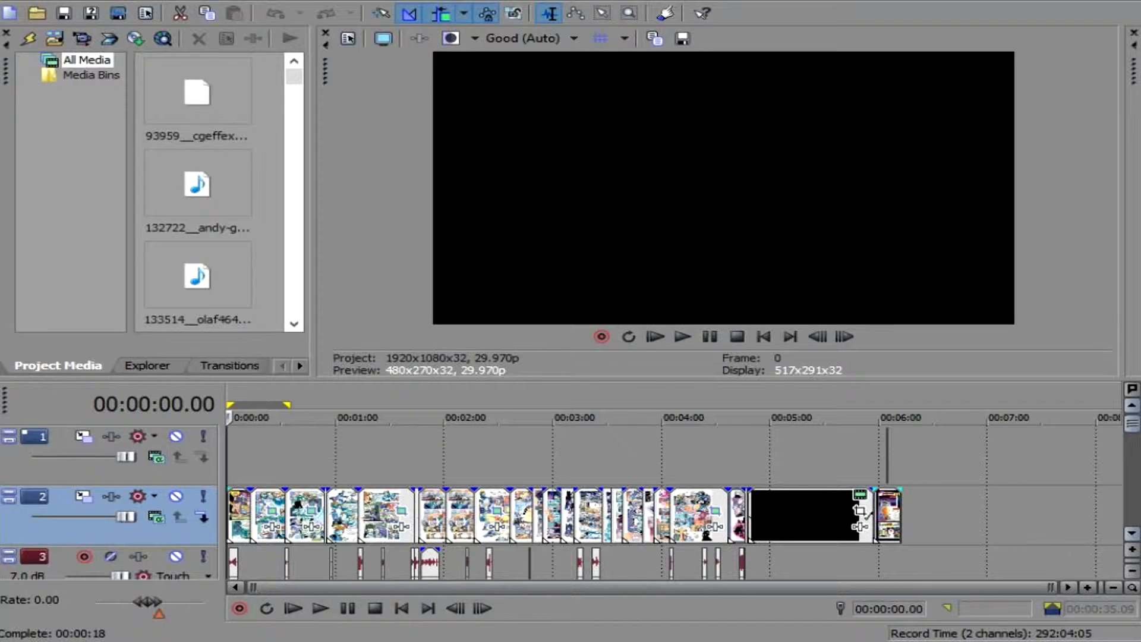
scroll(671, 502, down, 5)
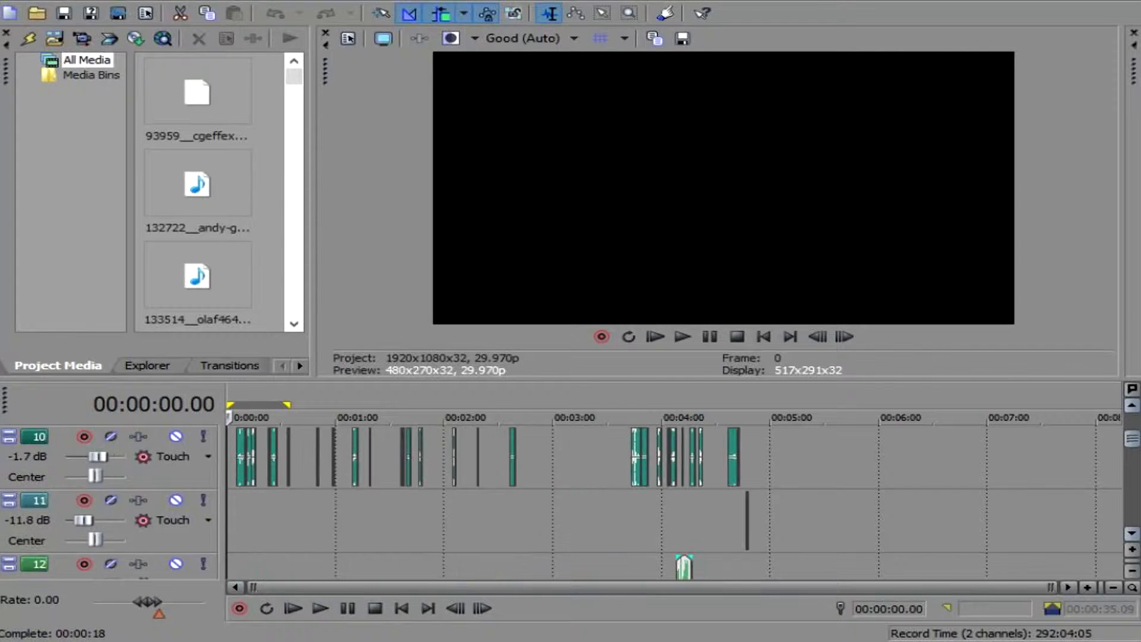
scroll(671, 502, up, 5)
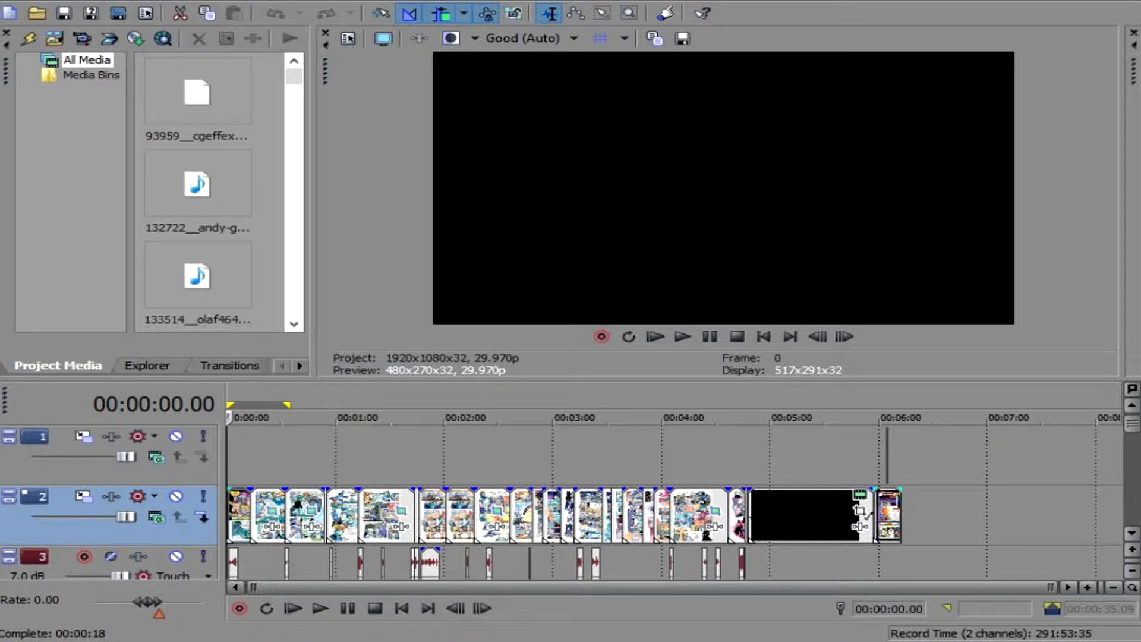
Step: Preview the comic page at 00:01:26.15 and review the audio tracks down to track 54
key(space)
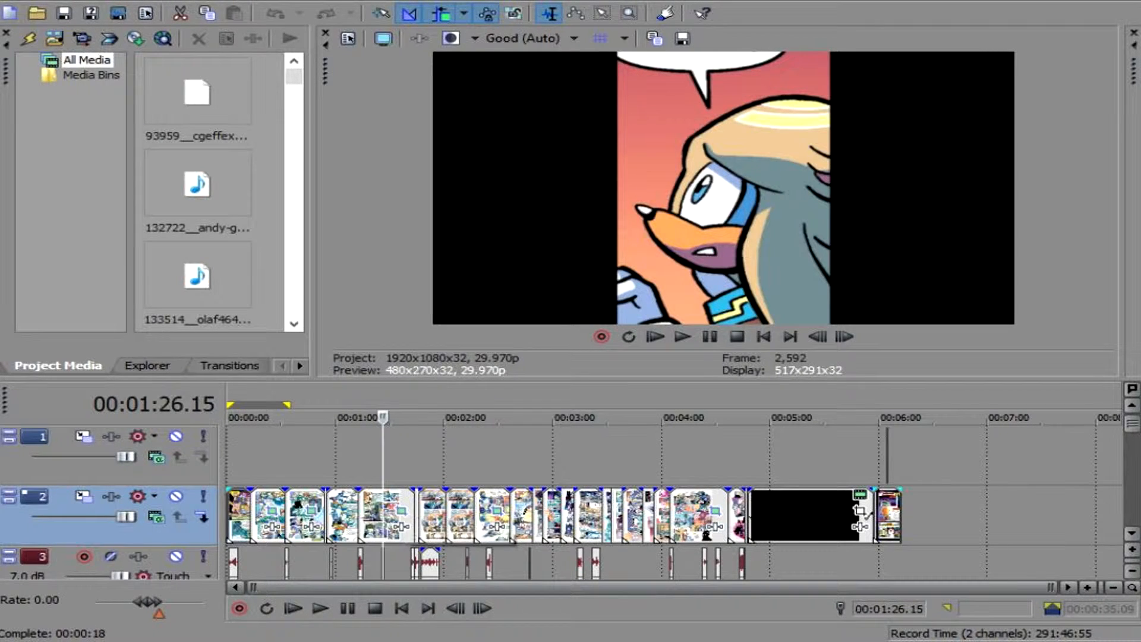
click(400, 526)
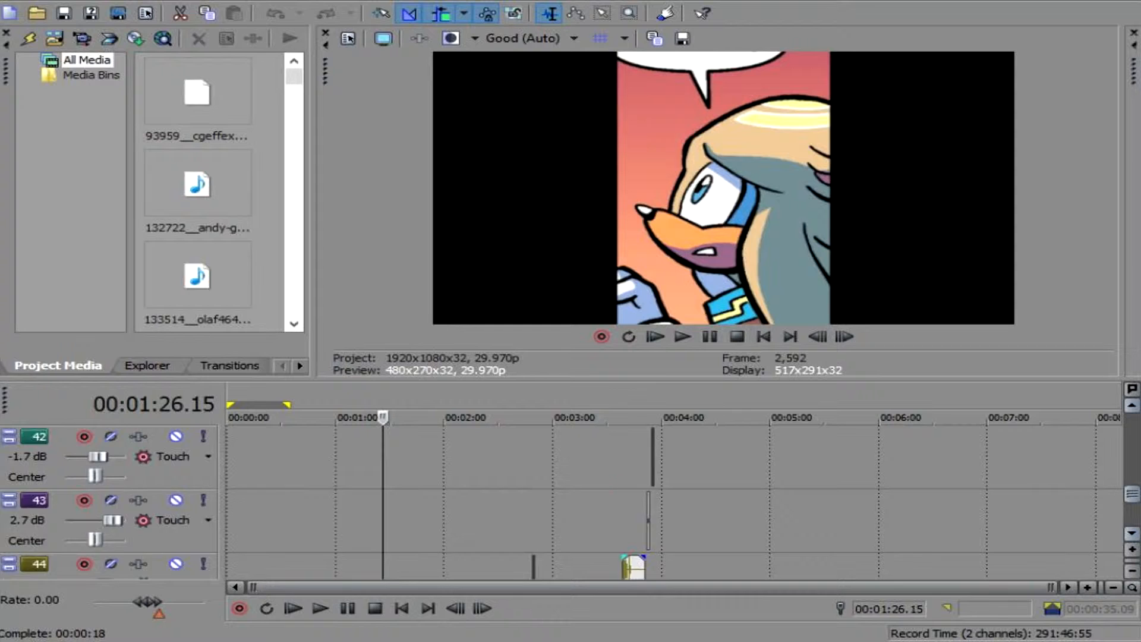
scroll(673, 502, down, 5)
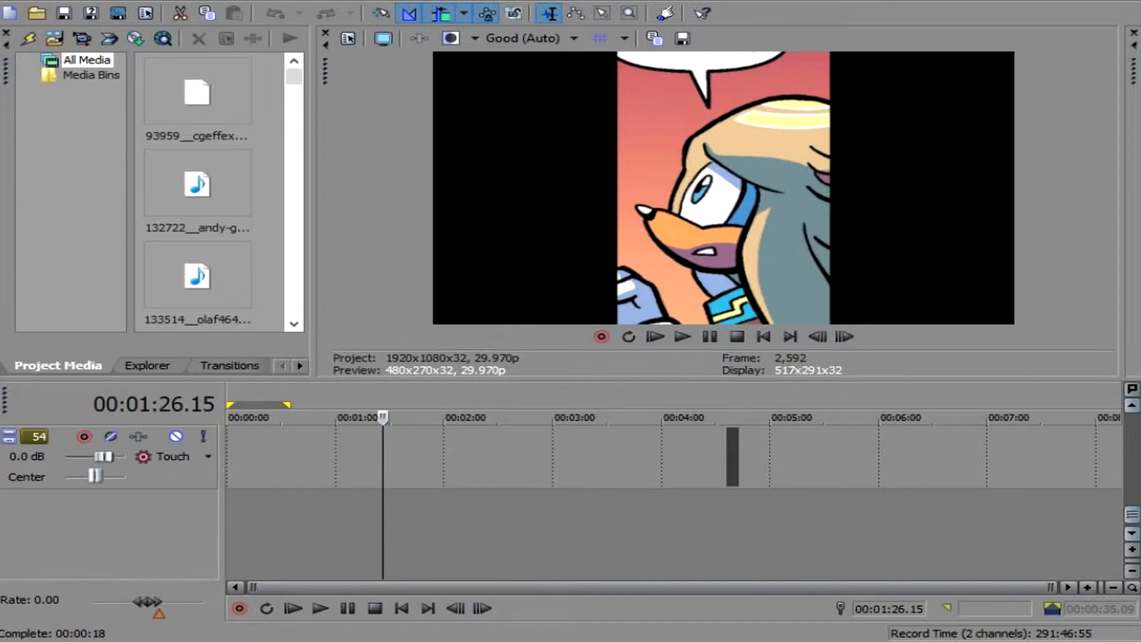
scroll(673, 502, up, 15)
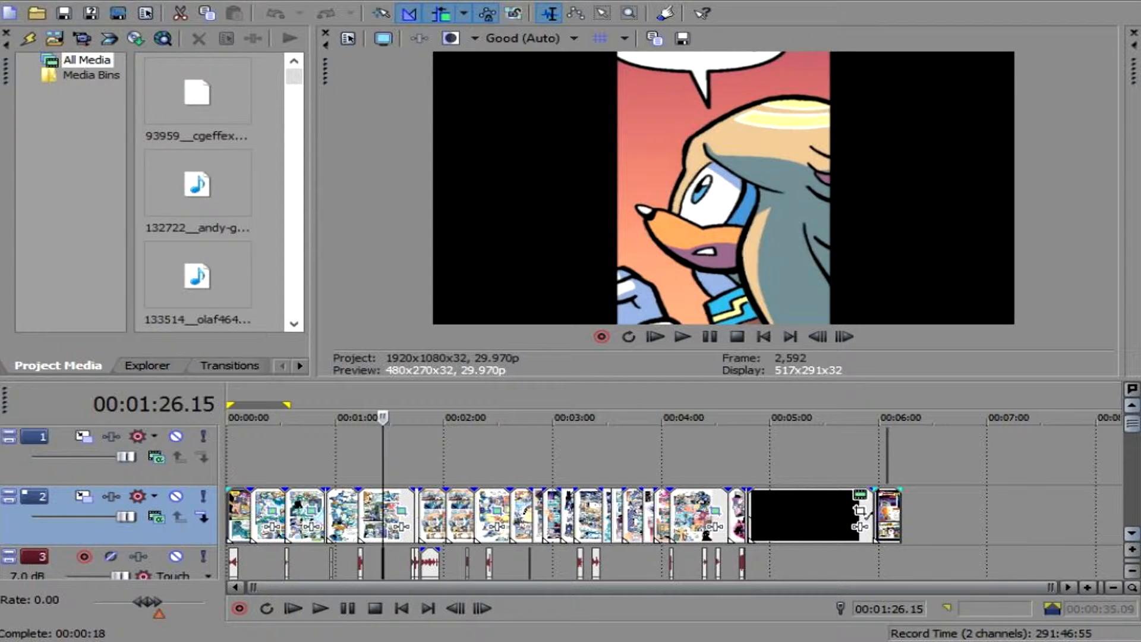
key(space)
key(space)
scroll(672, 503, down, 8)
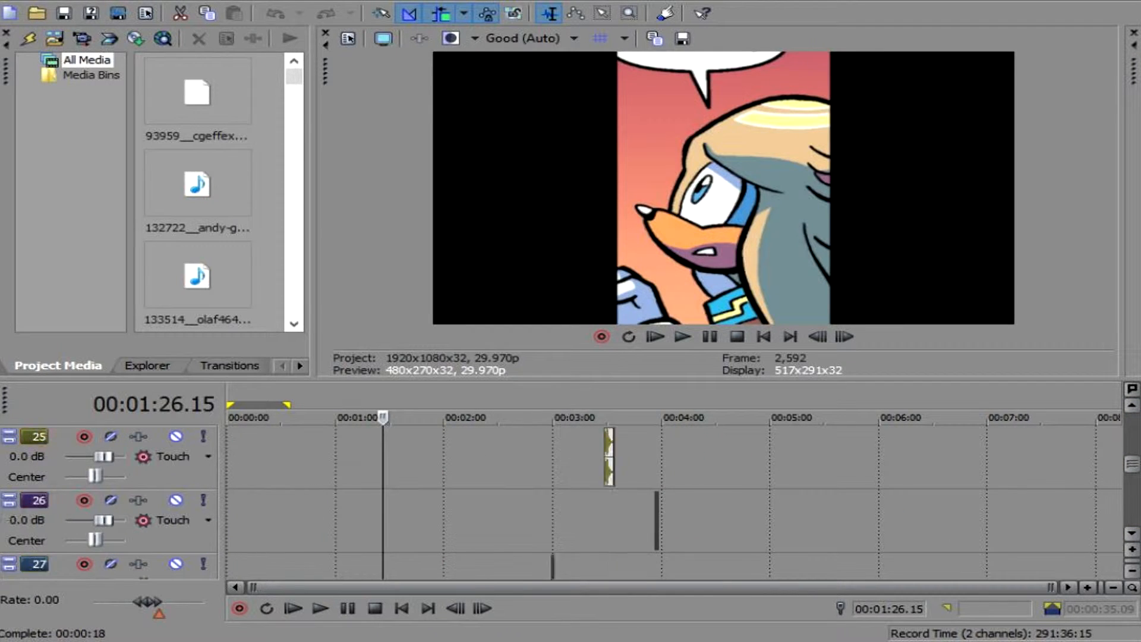
scroll(637, 534, down, 1)
scroll(637, 533, up, 5)
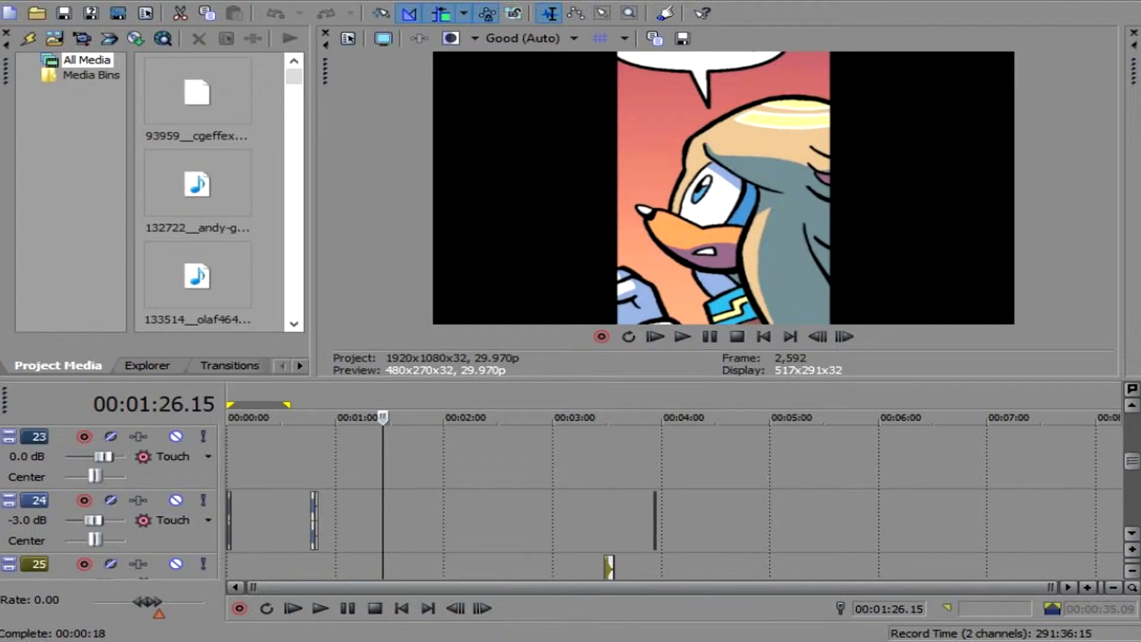
scroll(678, 483, up, 1)
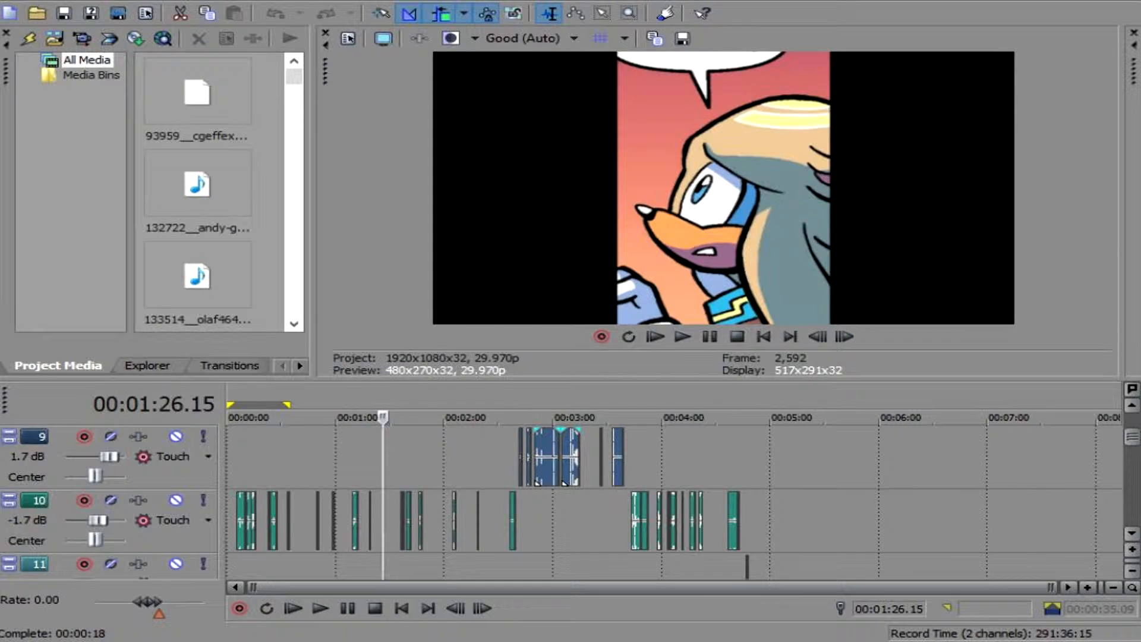
Step: Examine the first clip on track 10 up close, stepping through its frames from 00:00:05.15 to 00:00:05.25
click(237, 520)
scroll(673, 502, up, 6)
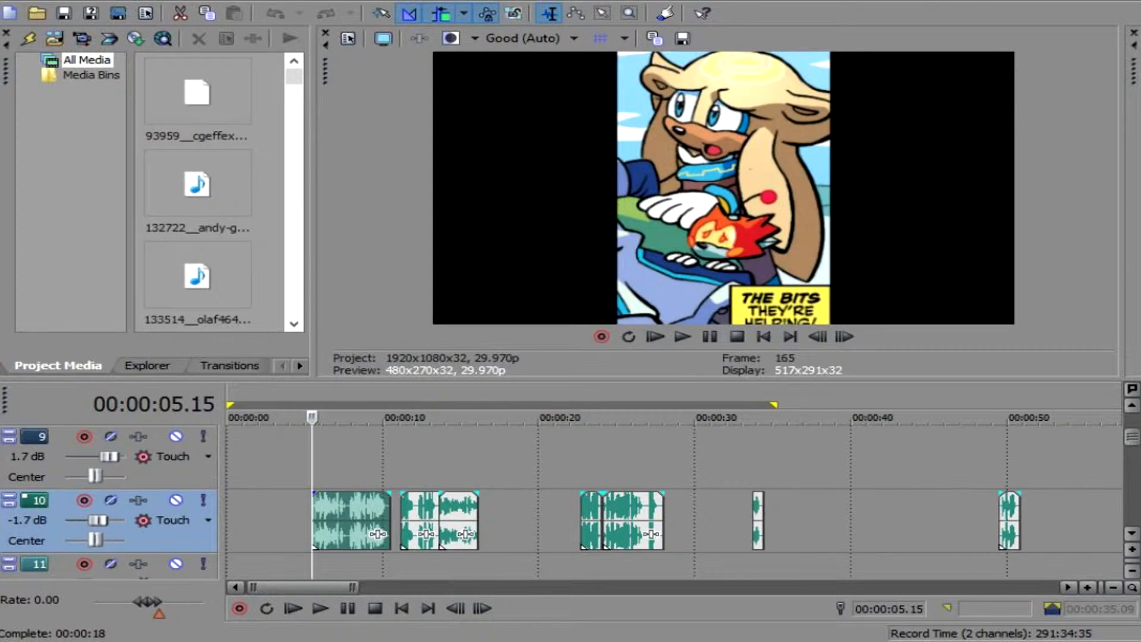
click(313, 520)
key(Right)
key(Right)
key(Right)
key(Right)
key(Right)
key(Right)
key(Right)
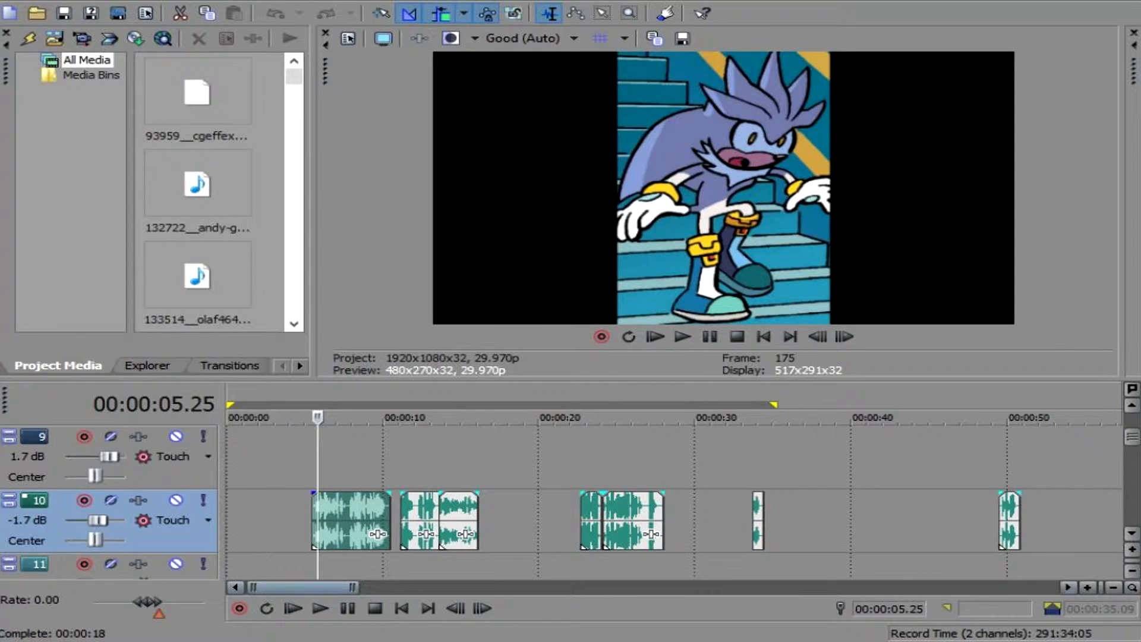
Step: Check the clips on track 10 around the four-minute mark, ending at the track's last clip
scroll(673, 502, down, 6)
scroll(673, 502, down, 1)
click(633, 519)
click(660, 520)
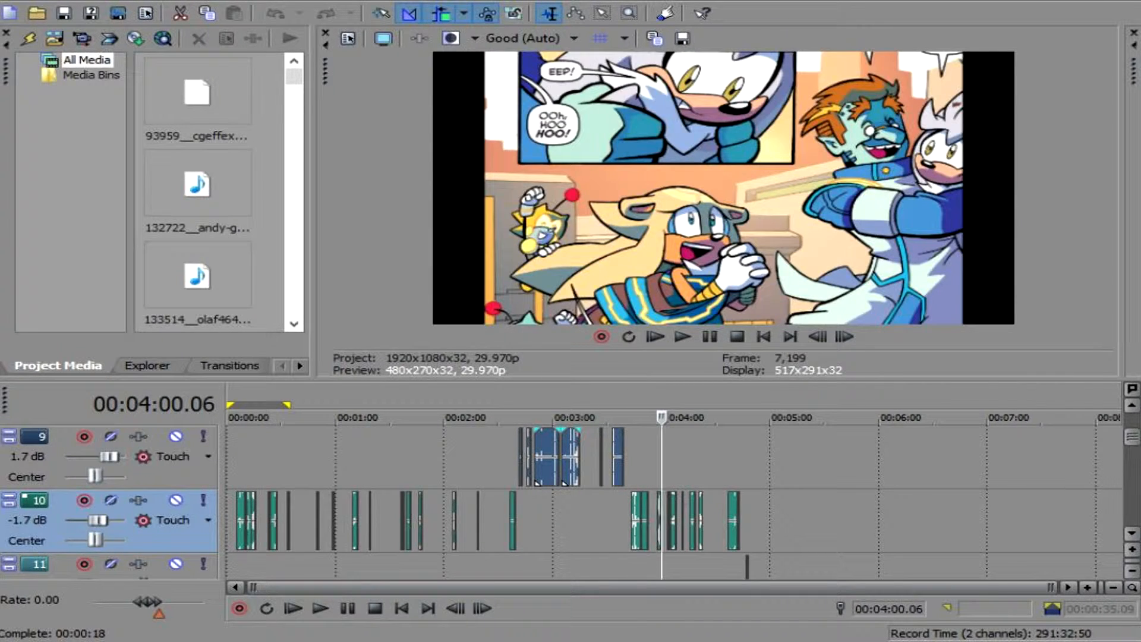
click(671, 520)
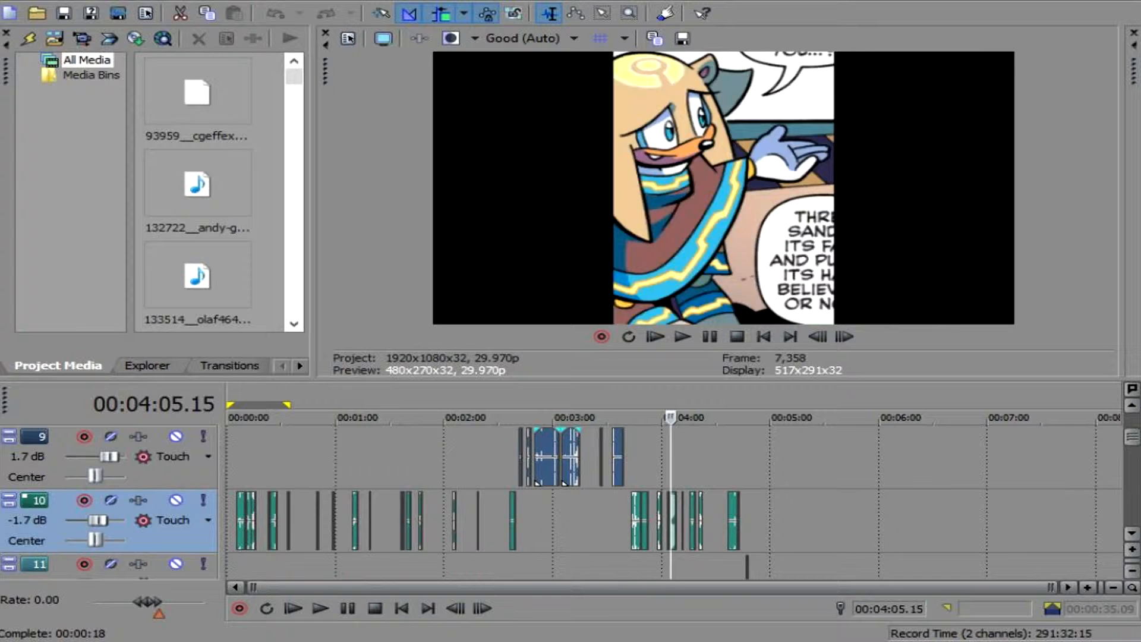
click(729, 520)
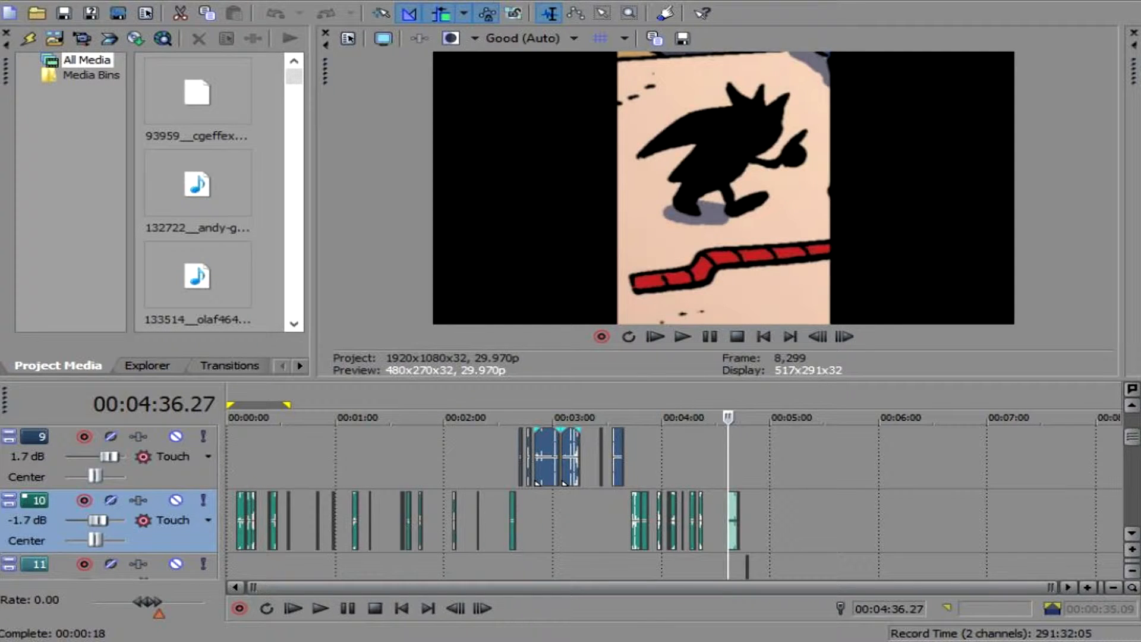
Step: Step the preview forward from the start of track 10's last clip to 00:04:47.04
key(Right)
key(Right)
key(Right)
key(Right)
key(Right)
key(Right)
key(Right)
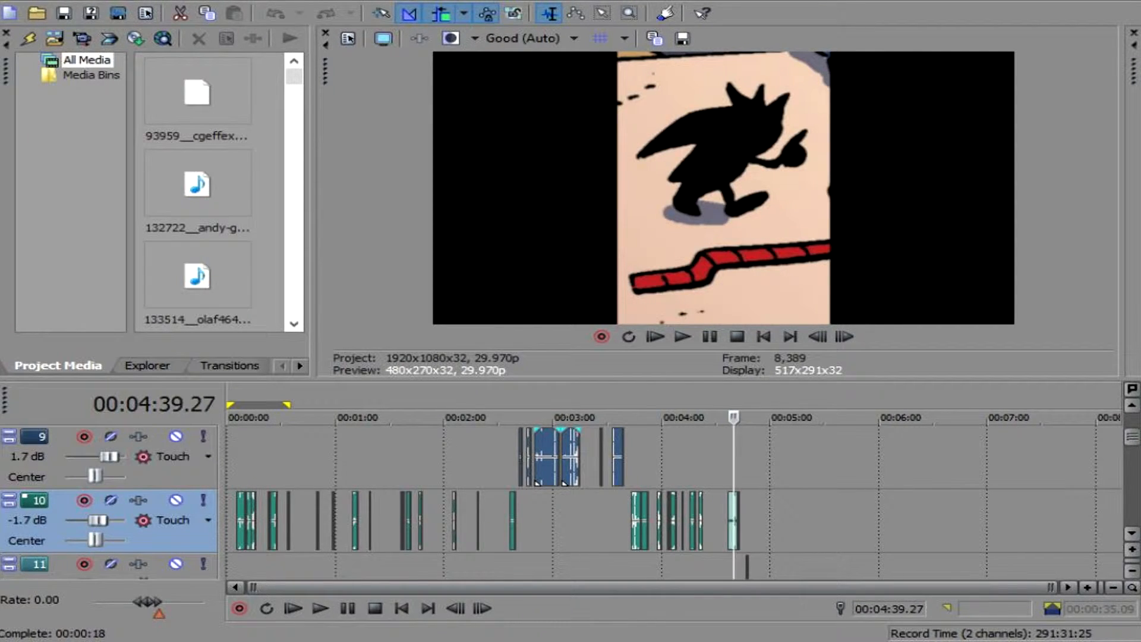
key(Right)
key(Right)
key(Right)
key(Right)
key(Right)
key(Right)
key(Right)
key(Right)
key(Right)
key(Right)
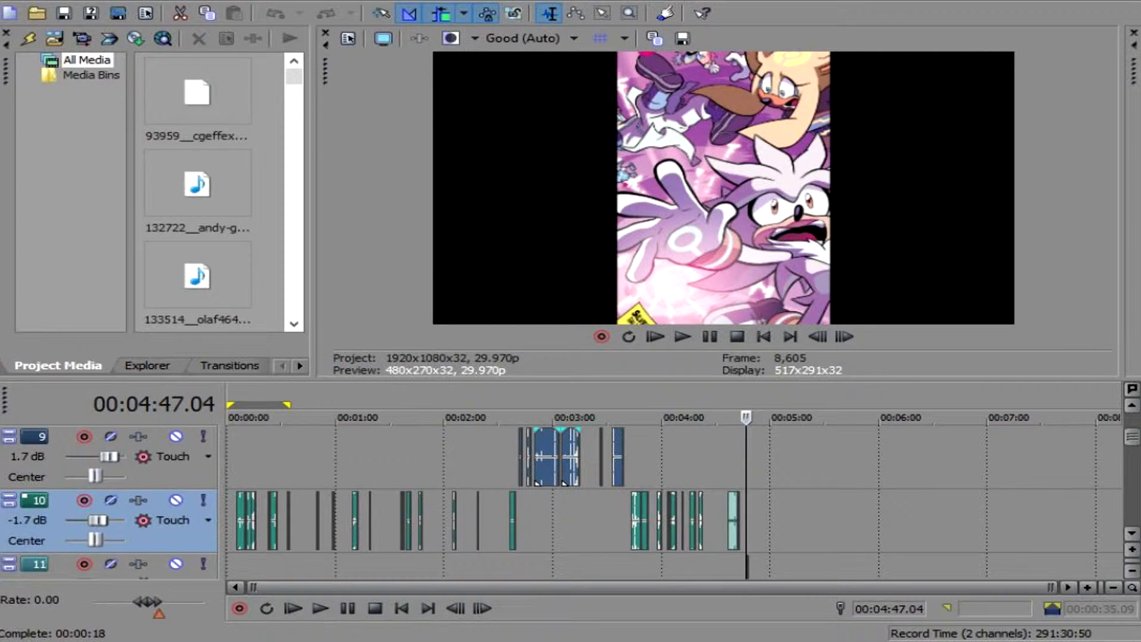
Step: Find the longer clip on track 44 and preview the frame near its start at 00:03:39.06
scroll(673, 505, down, 10)
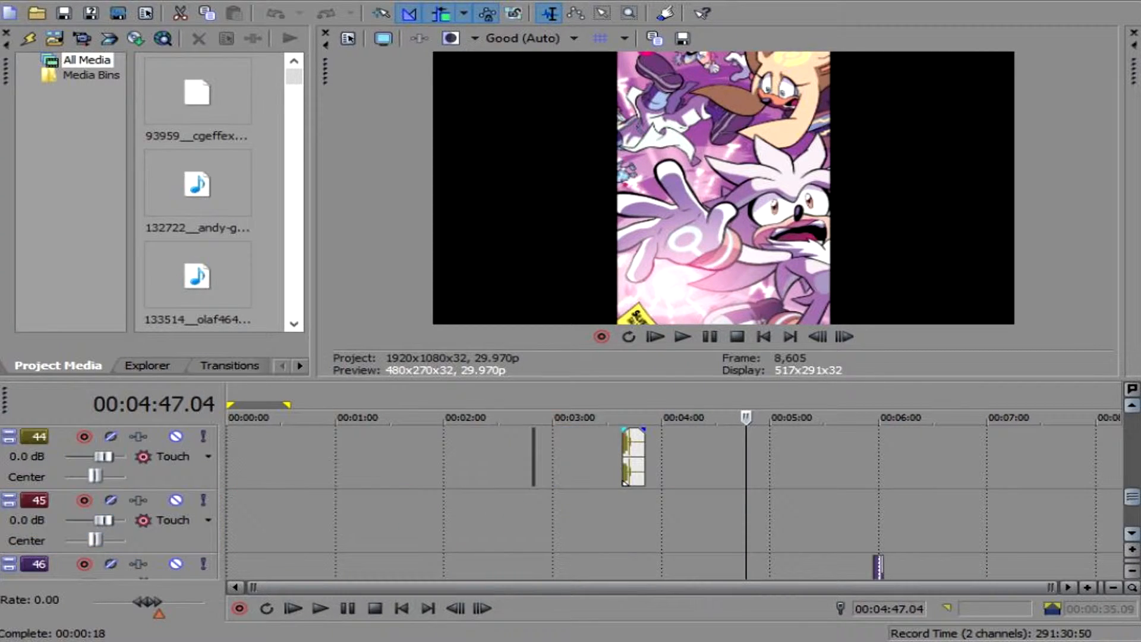
scroll(674, 505, down, 2)
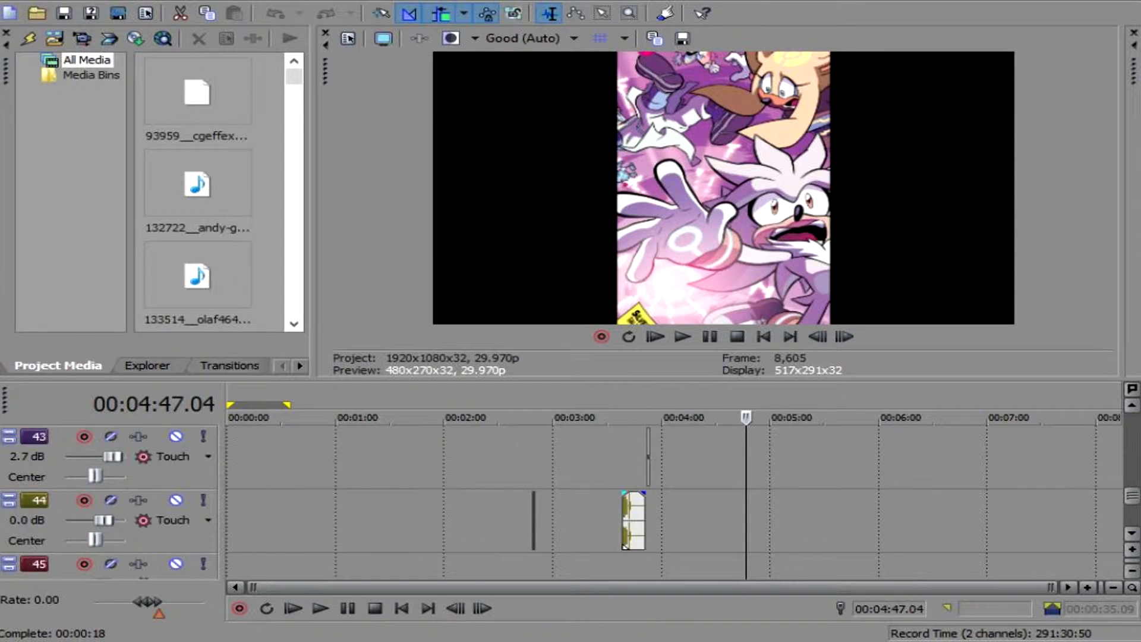
click(622, 520)
key(space)
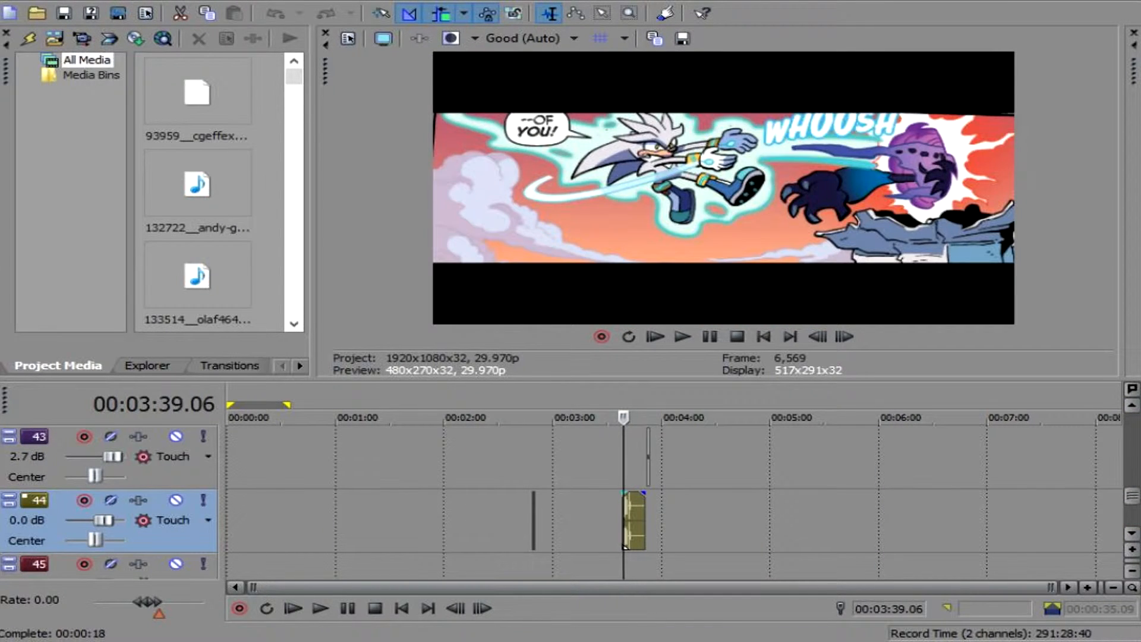
Step: Step the preview backward from track 44's longer clip to 00:02:43.28
key(Left)
key(Left)
key(Left)
key(Left)
key(Left)
key(Left)
key(Left)
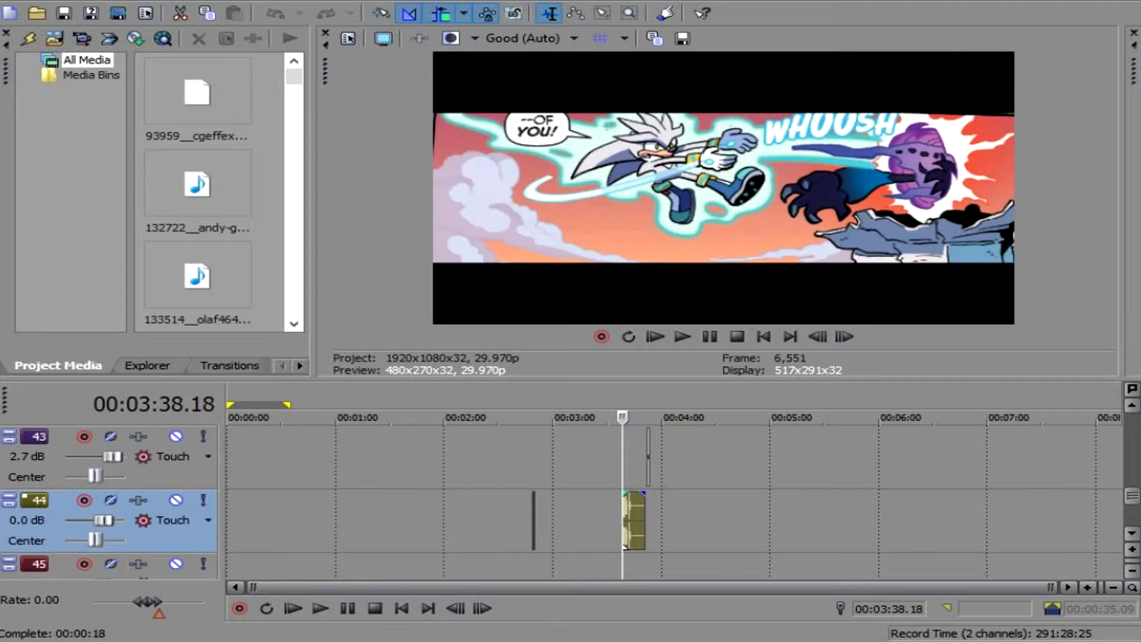
key(Left)
key(Left)
key(Left)
key(Left)
key(Left)
key(Left)
key(Left)
key(Left)
key(Left)
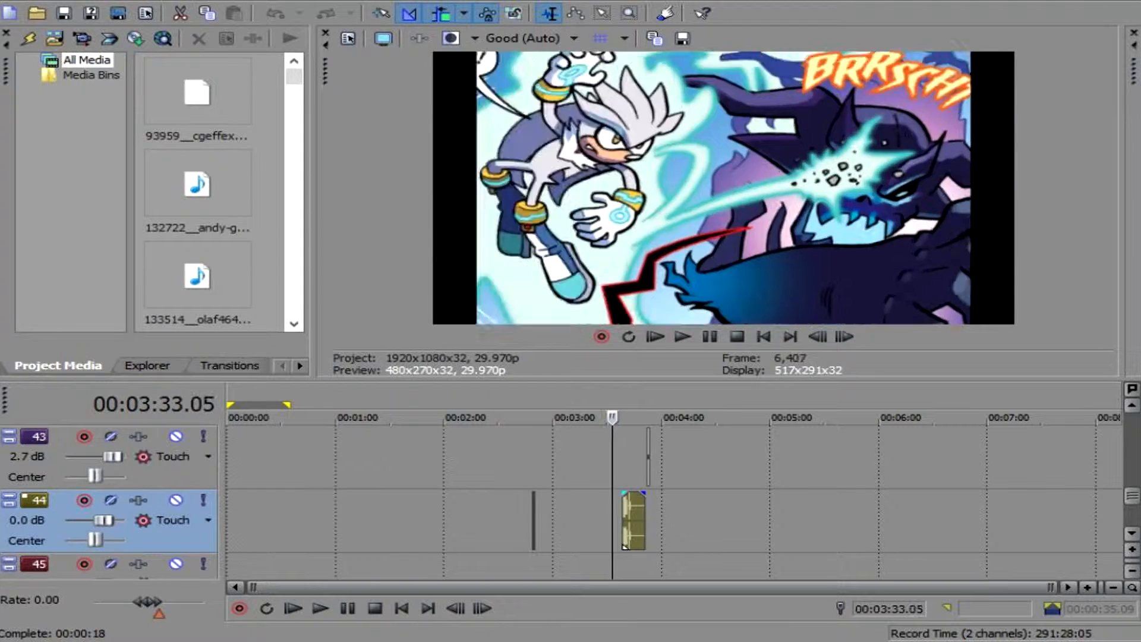
key(Left)
key(Left)
key(Left)
key(Left)
key(Left)
key(Left)
key(Left)
key(Left)
key(Left)
key(Left)
key(Left)
key(Left)
key(Left)
key(Left)
key(Left)
key(Left)
key(Left)
key(Left)
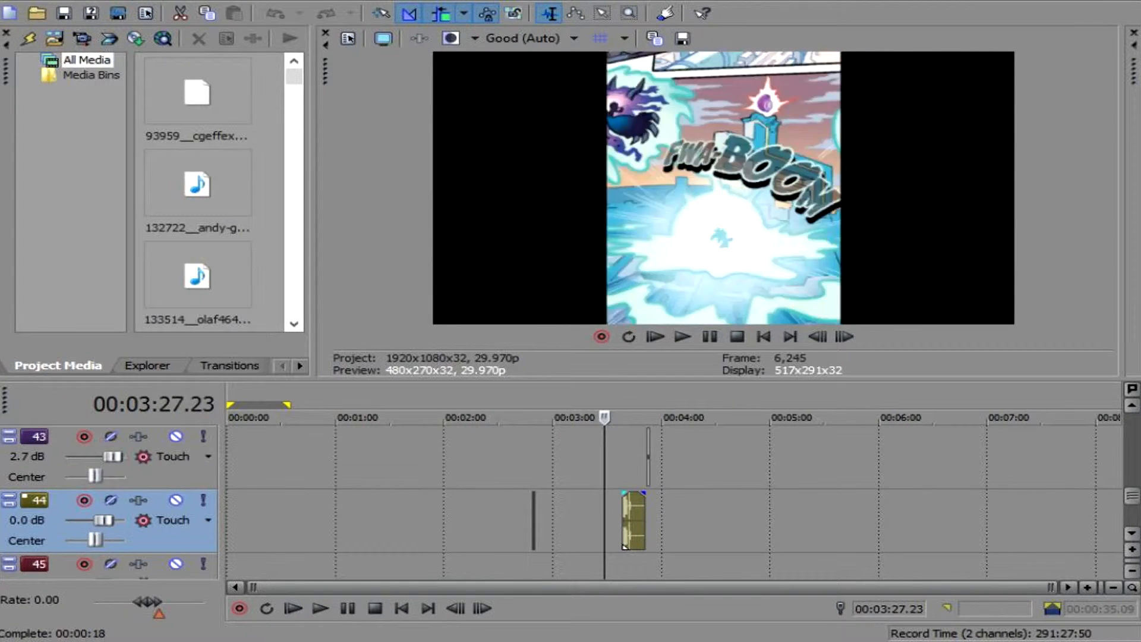
key(Left)
key(Left)
key(Left)
key(Left)
key(Left)
key(Left)
key(Left)
key(Left)
key(Left)
key(Left)
key(Left)
key(Left)
key(Left)
key(Left)
key(Left)
key(Left)
key(Left)
key(Left)
key(Left)
key(Left)
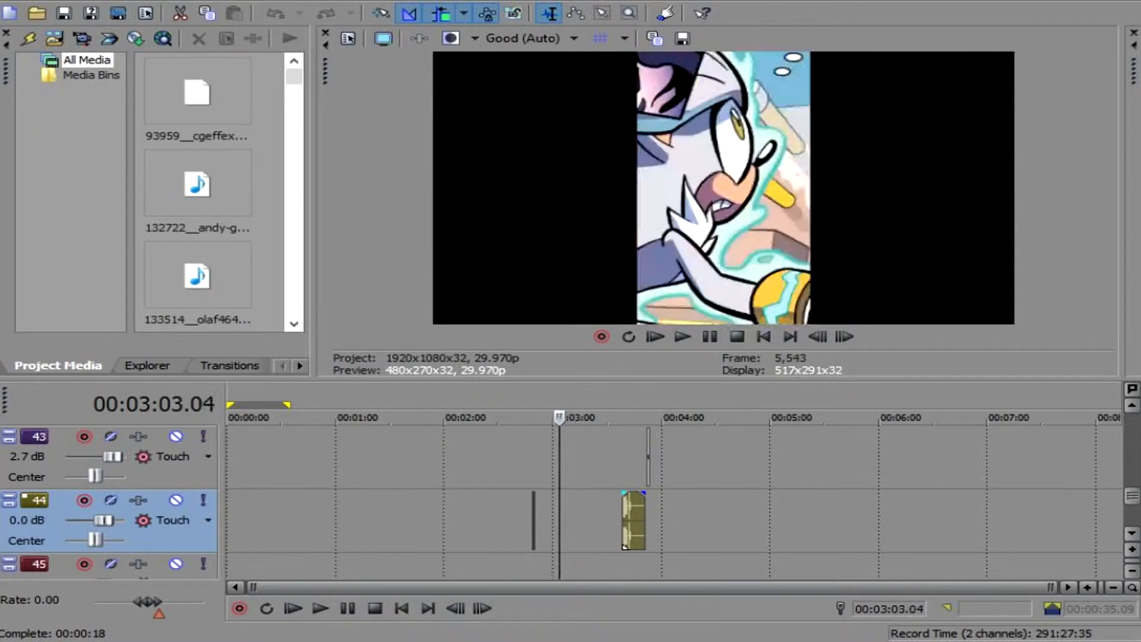
key(Left)
key(Left)
key(Left)
key(Left)
key(Left)
key(Left)
key(Left)
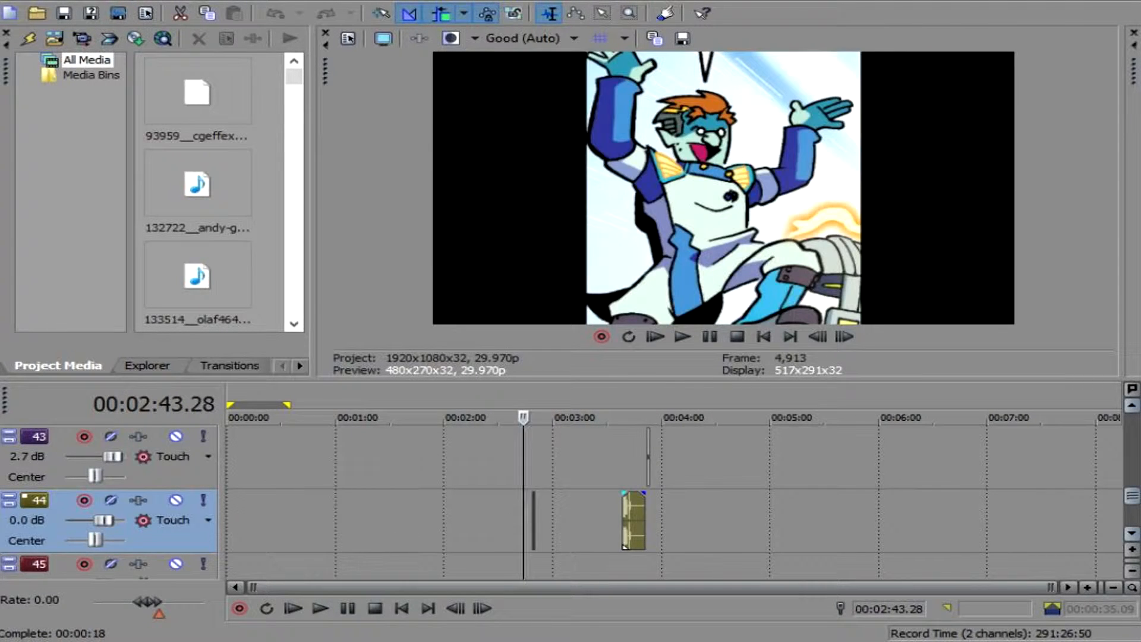
Step: Check the lowest audio tracks and preview the start of the clip on track 53
scroll(673, 502, down, 8)
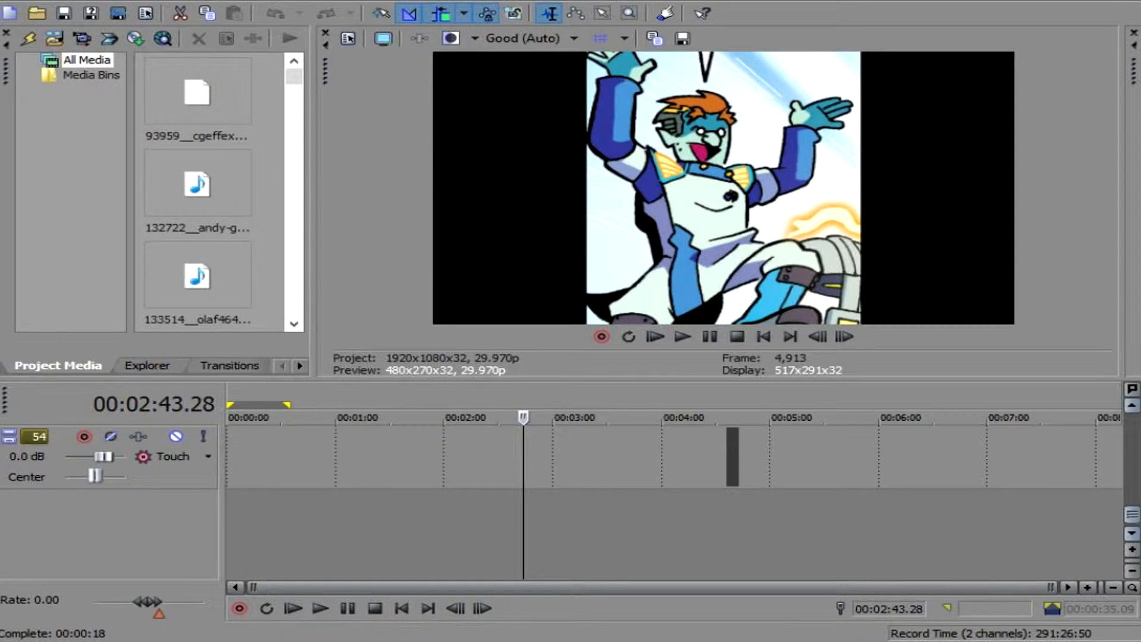
scroll(673, 502, up, 2)
scroll(673, 502, down, 2)
scroll(673, 502, up, 2)
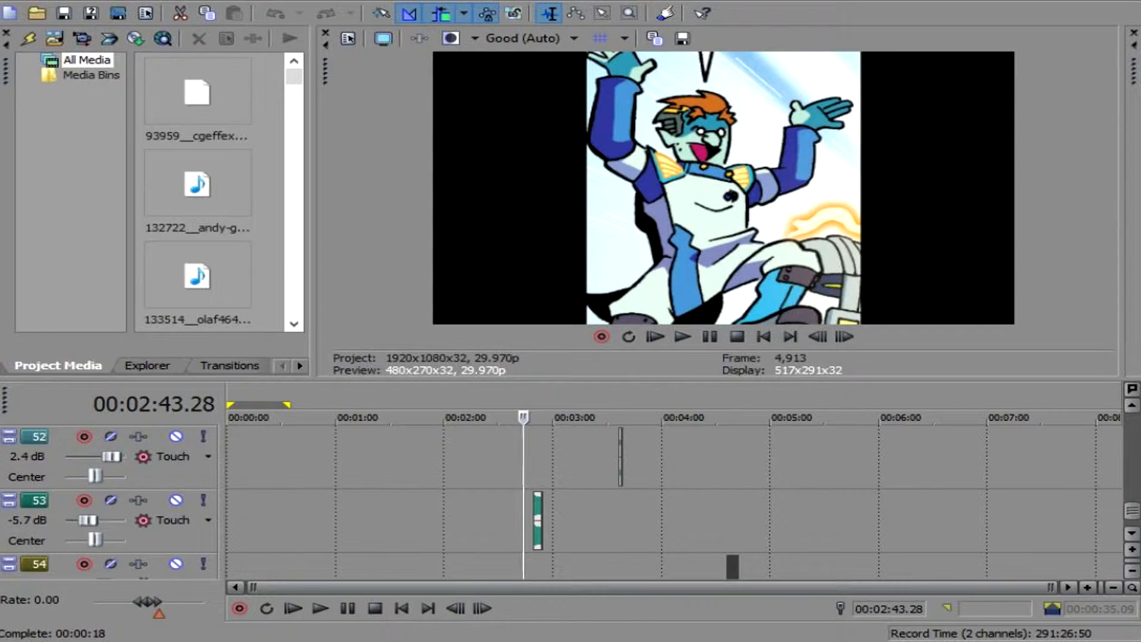
click(533, 520)
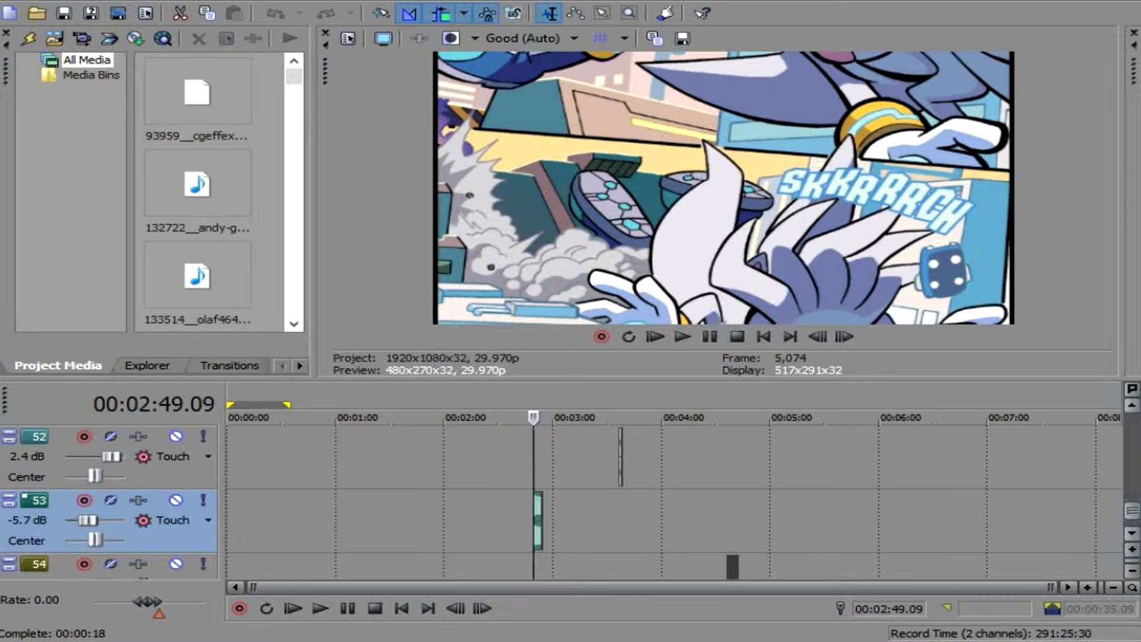
Step: Preview clips on track 3 at the project's start, near 30 seconds and at 00:01:41.29, and review the tracks below
scroll(674, 502, up, 15)
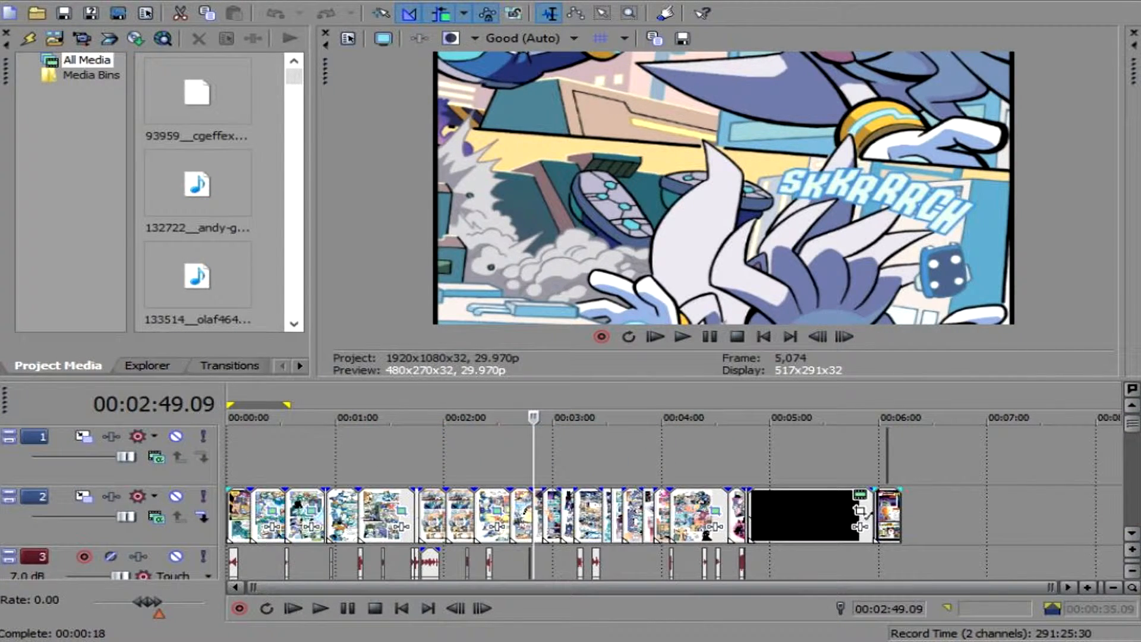
scroll(673, 502, down, 2)
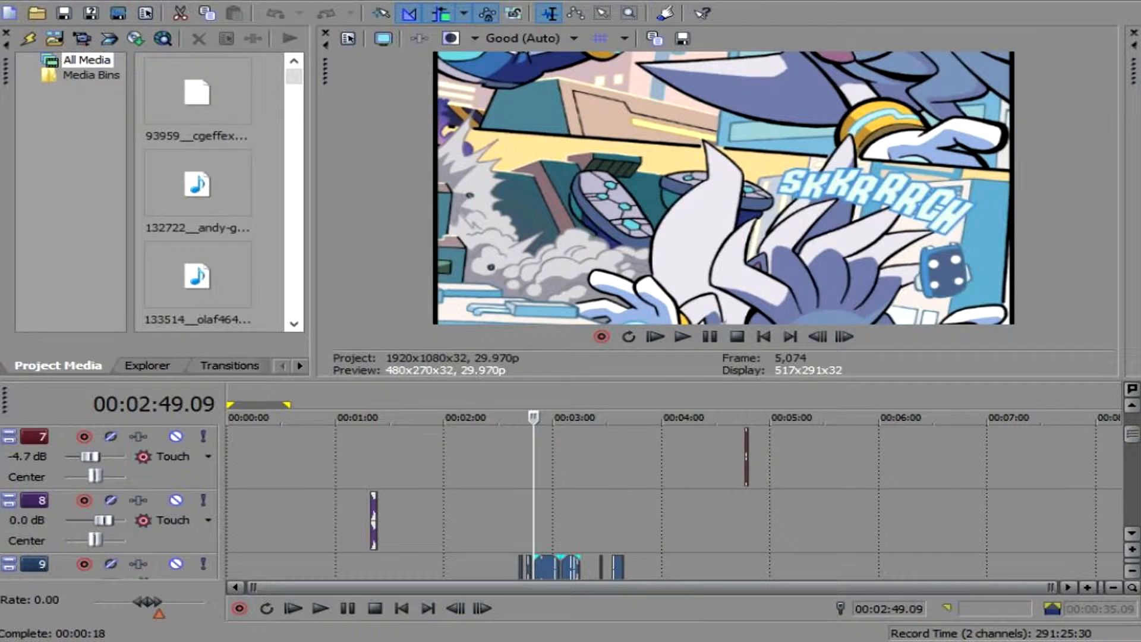
scroll(673, 502, up, 1)
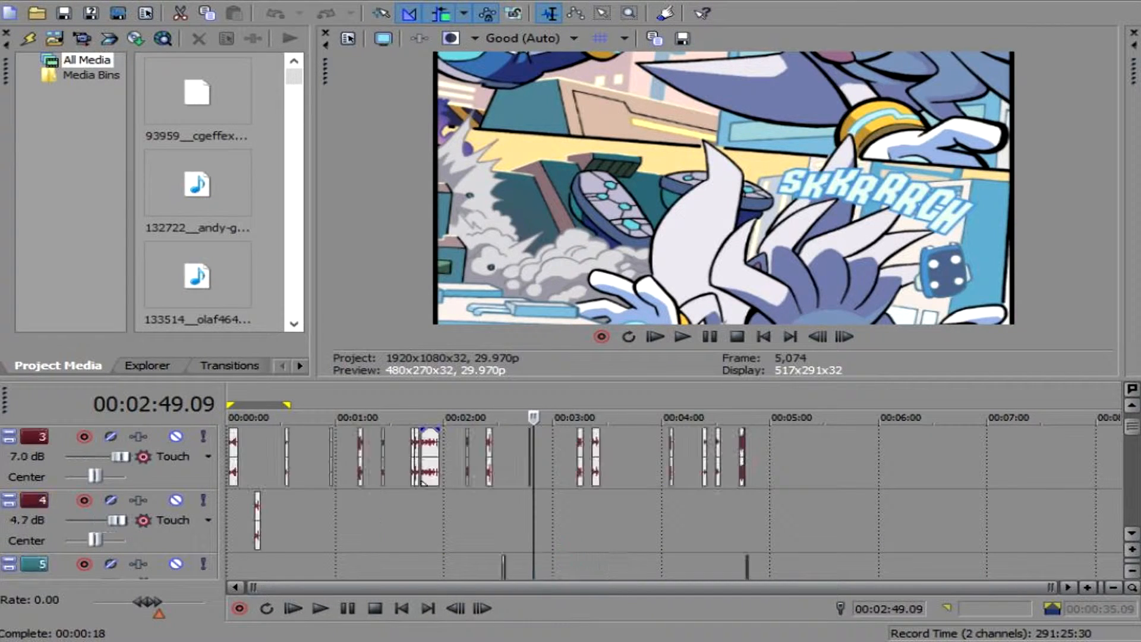
click(230, 456)
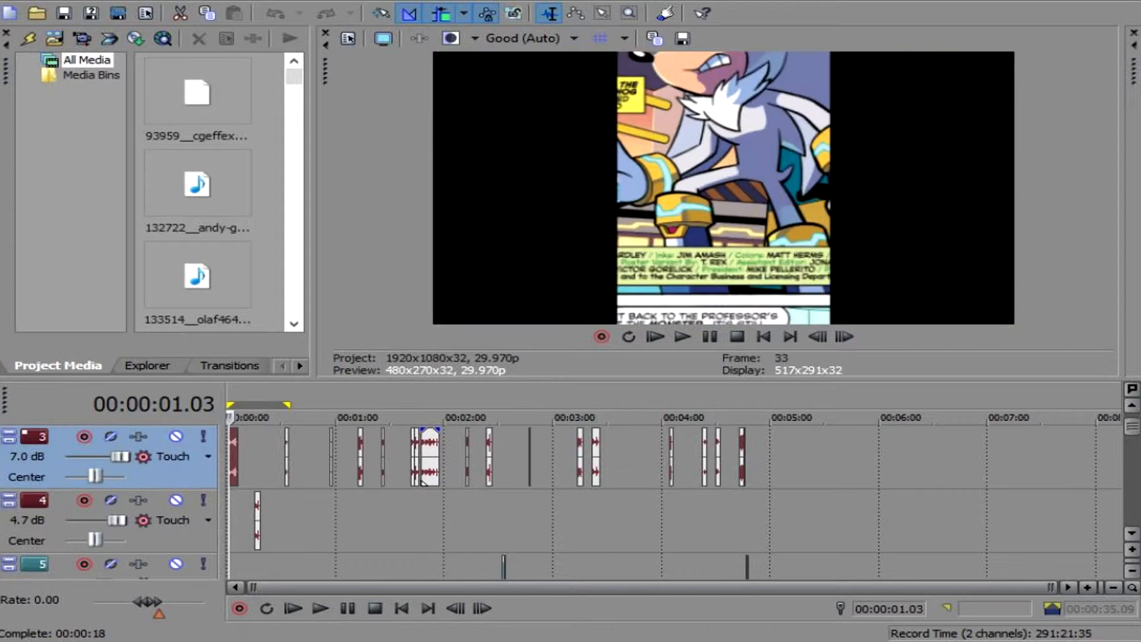
click(286, 457)
click(412, 456)
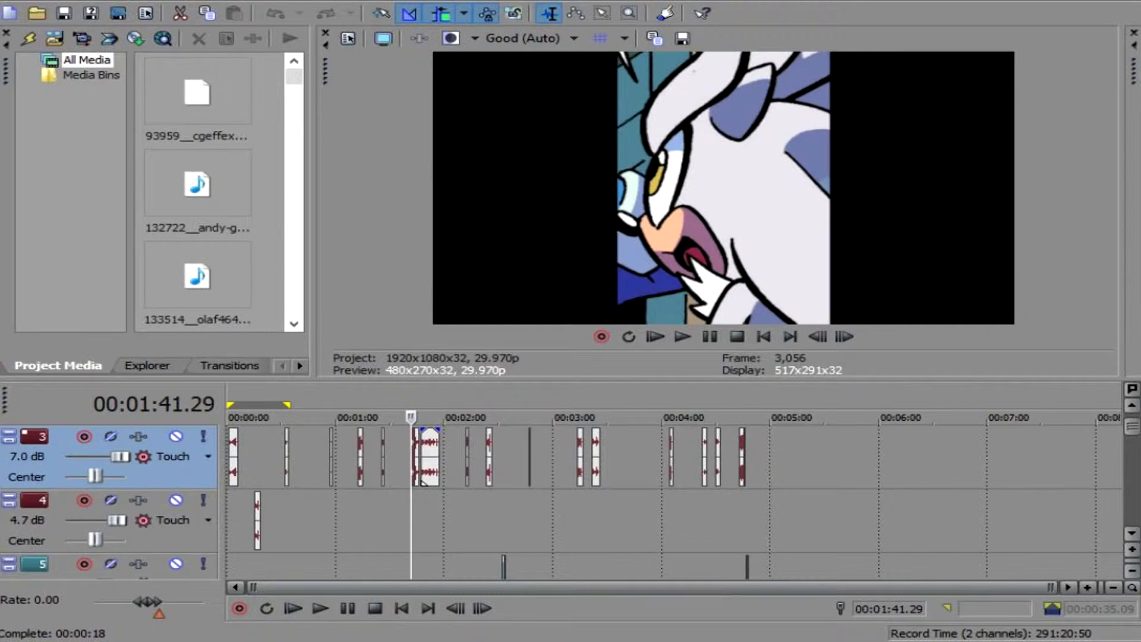
scroll(673, 502, down, 5)
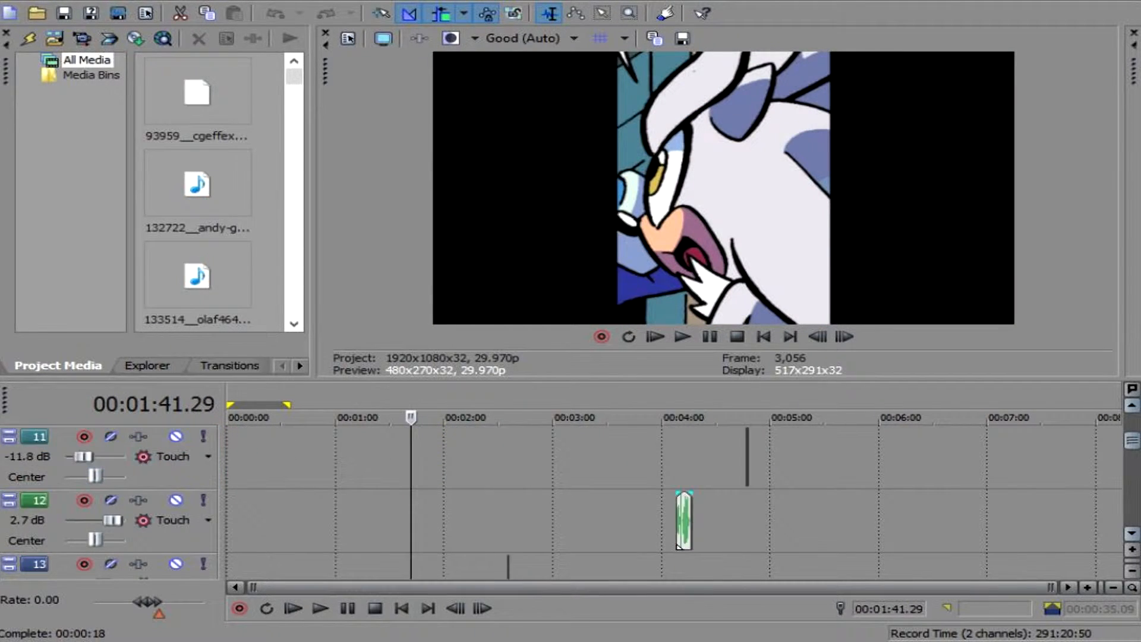
Step: Preview the first clips on track 16 at 00:00:18.01, 00:00:27.15 and 00:00:33.01, stepping through the frames around the last one
scroll(673, 502, up, 1)
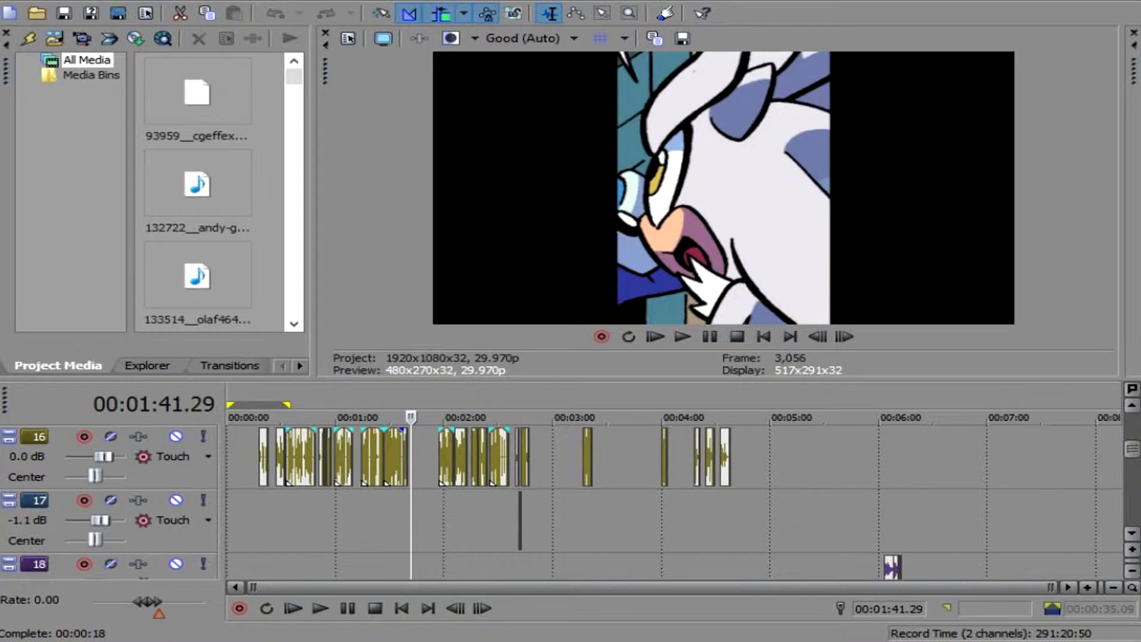
click(260, 456)
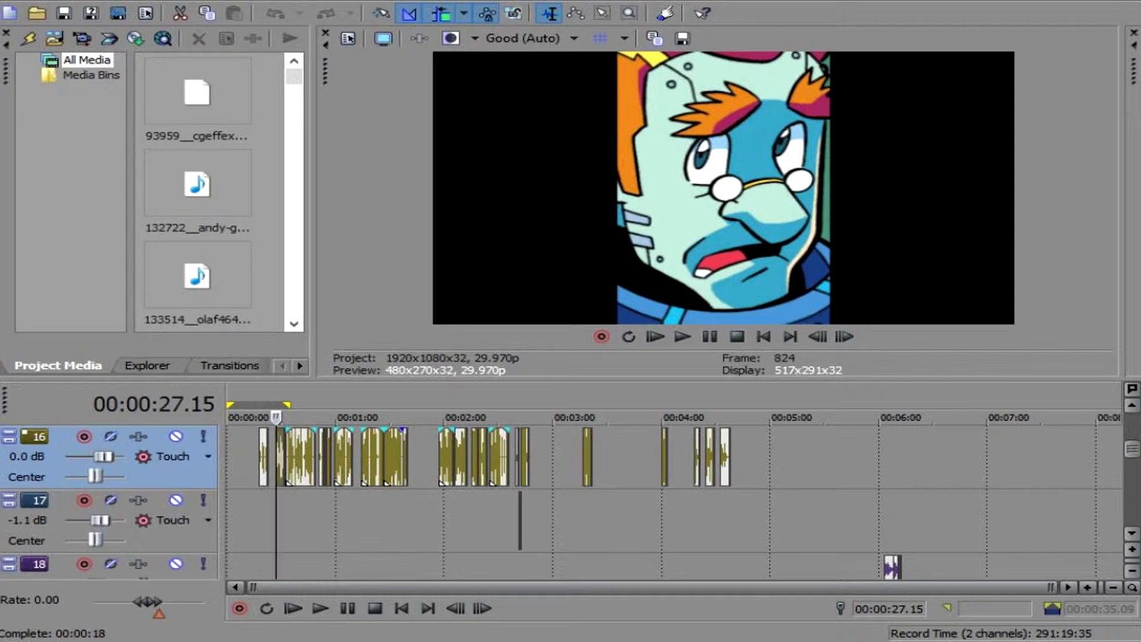
click(286, 456)
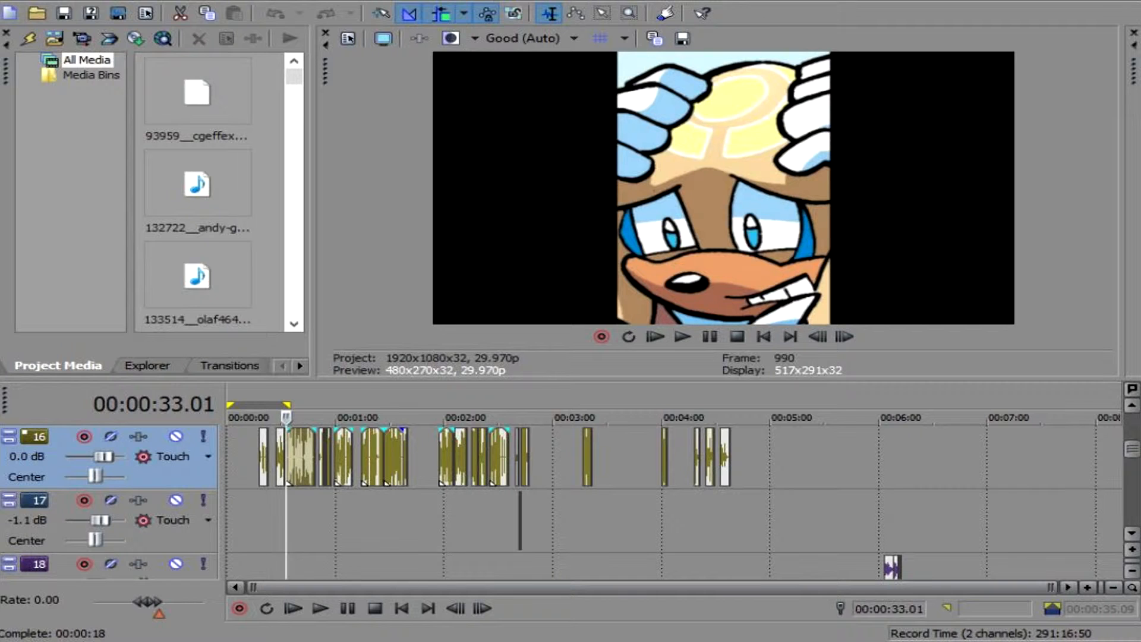
key(Right)
key(Right)
key(Right)
key(Right)
key(Left)
key(Left)
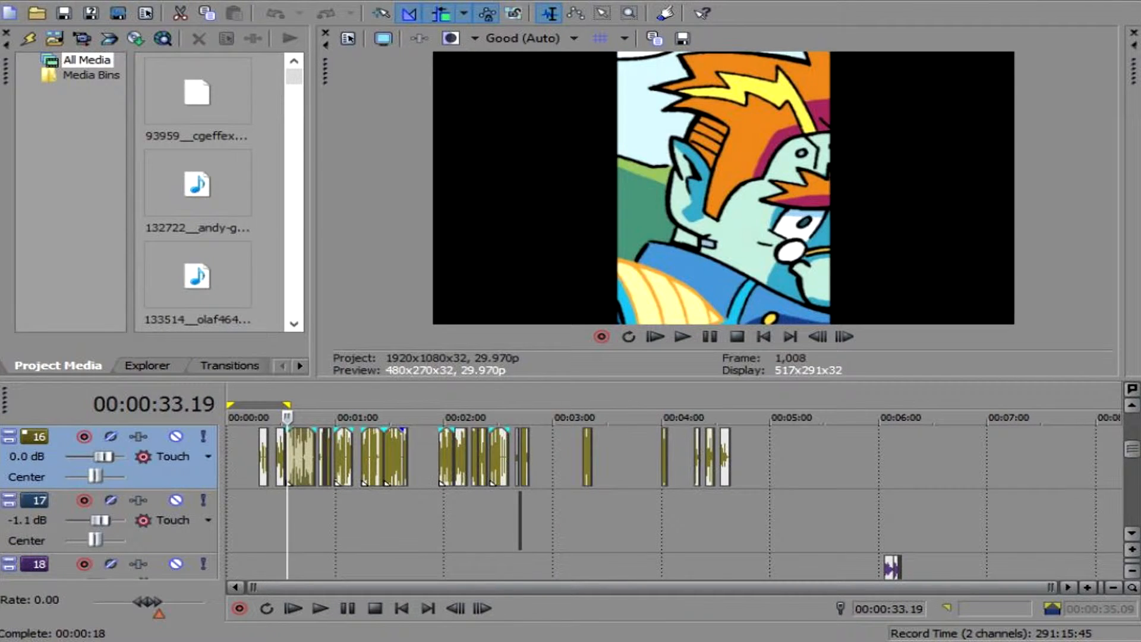
click(260, 456)
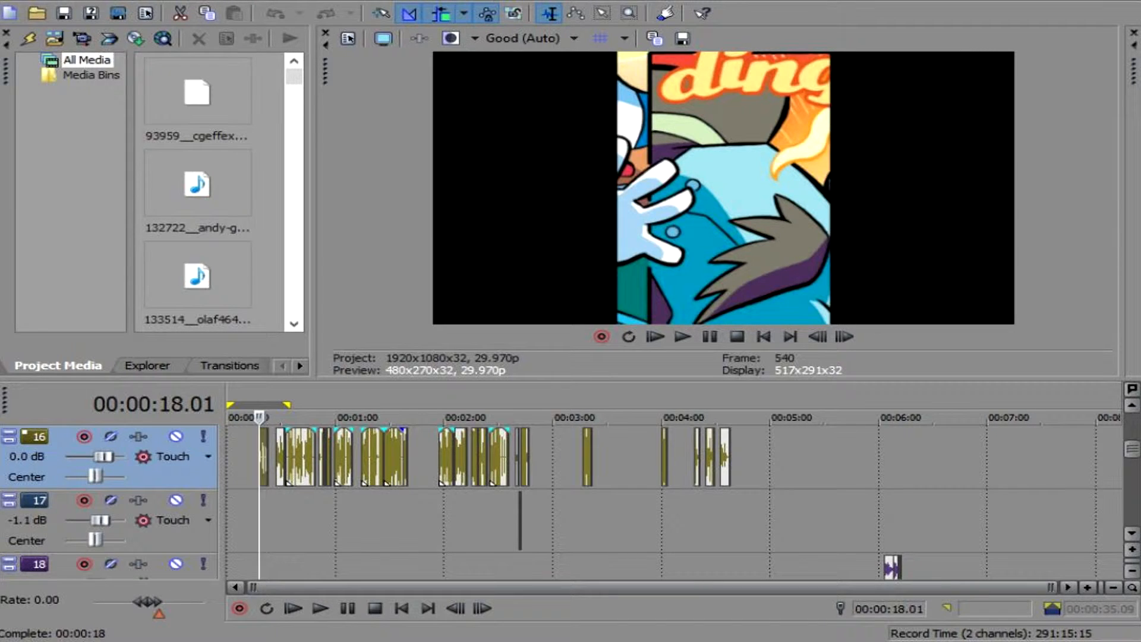
click(278, 456)
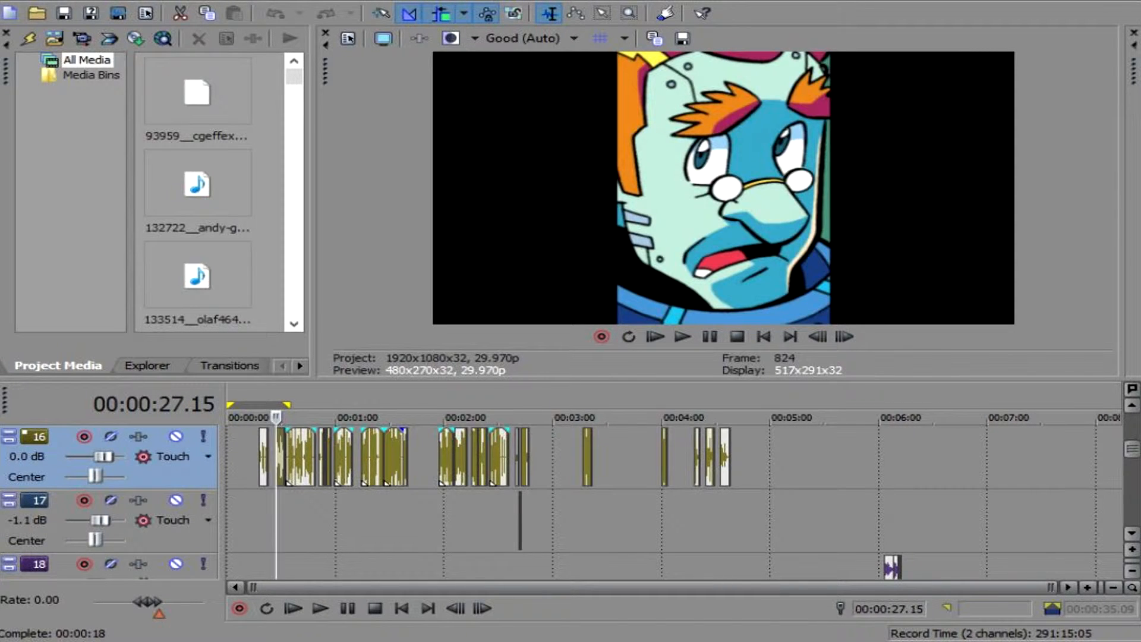
Step: Review the sound-effect clips across the audio tracks, from track 8 down to the last track, 54
scroll(108, 502, down, 7)
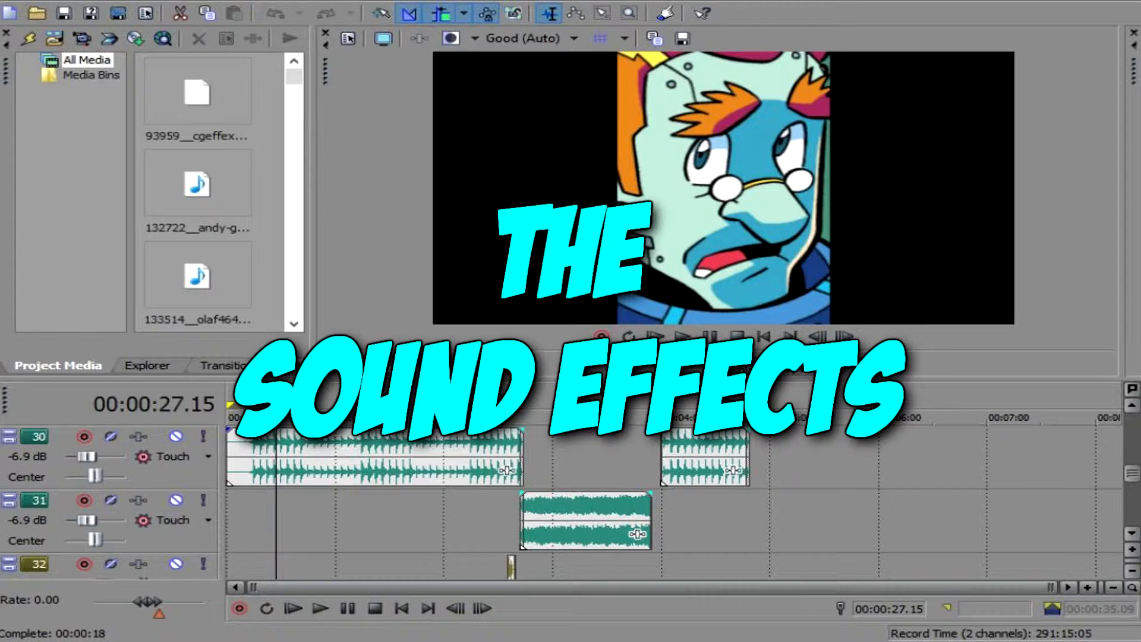
scroll(109, 502, up, 10)
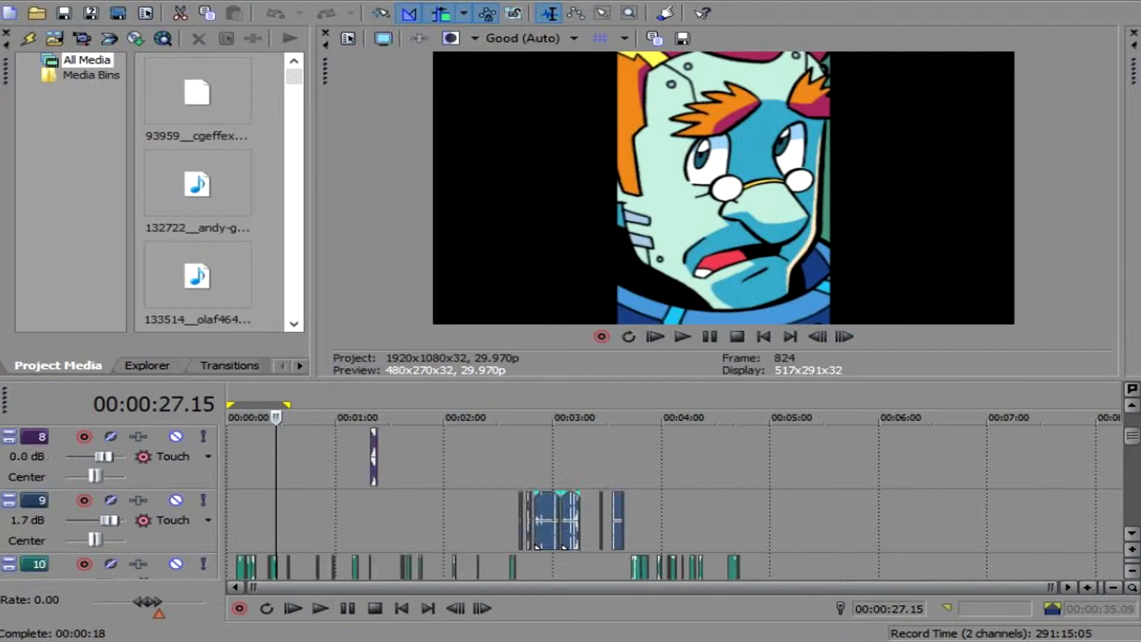
scroll(109, 502, down, 12)
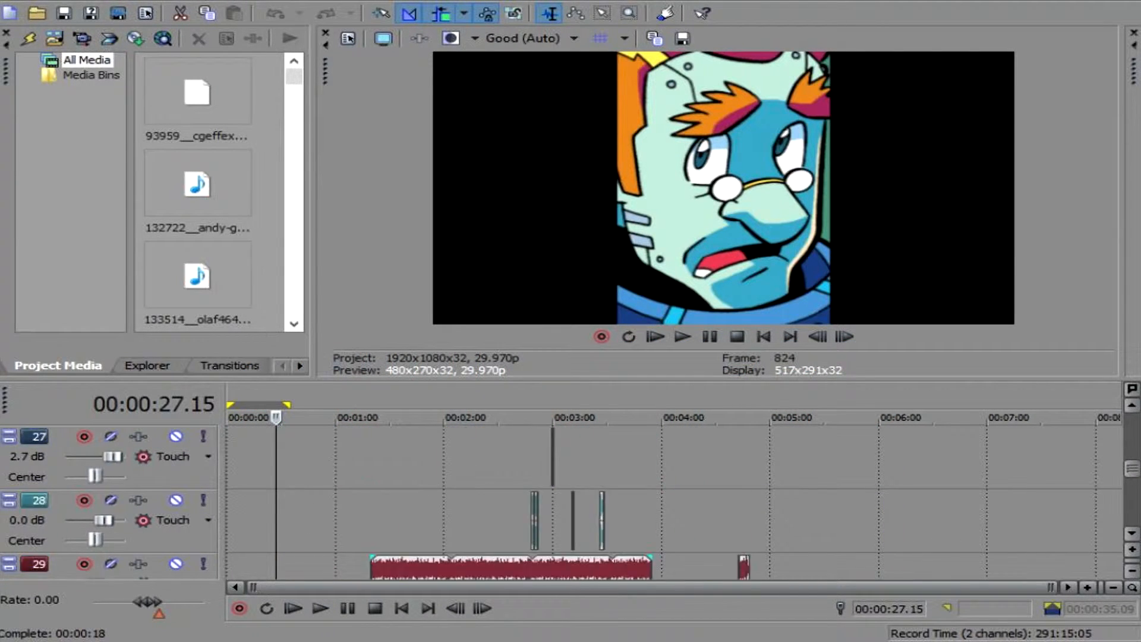
scroll(108, 502, down, 8)
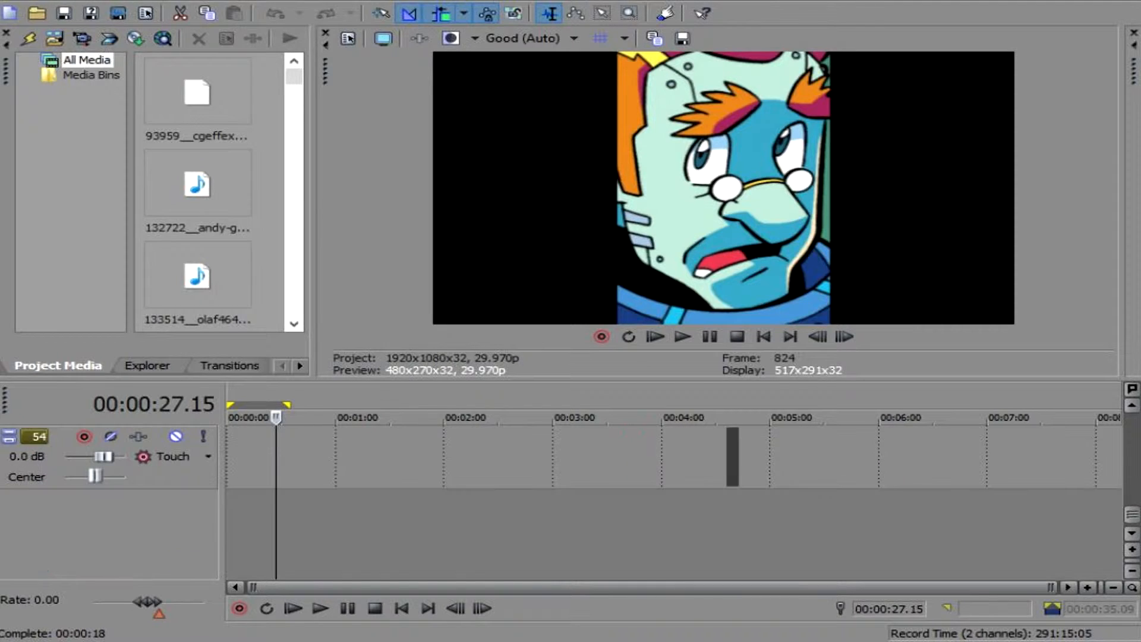
Step: Preview the credits over track 41's long audio clip at 00:04:48.07, 00:05:53.10, 00:05:48.10 and 00:05:21.20
scroll(674, 502, up, 5)
click(750, 520)
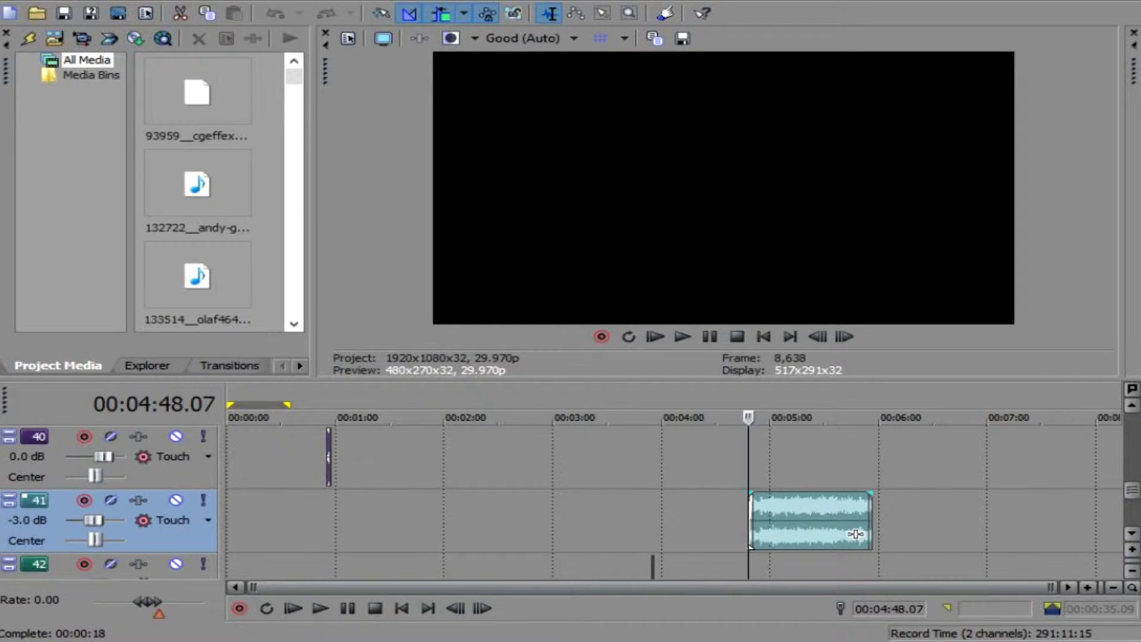
click(786, 519)
key(space)
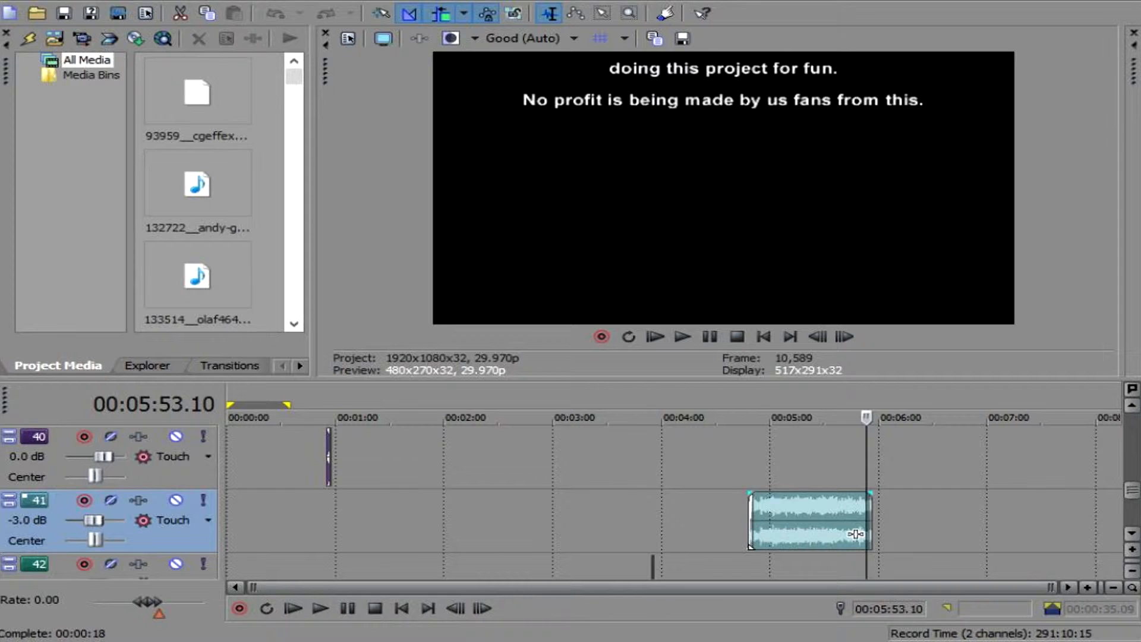
key(ctrl+alt+Left)
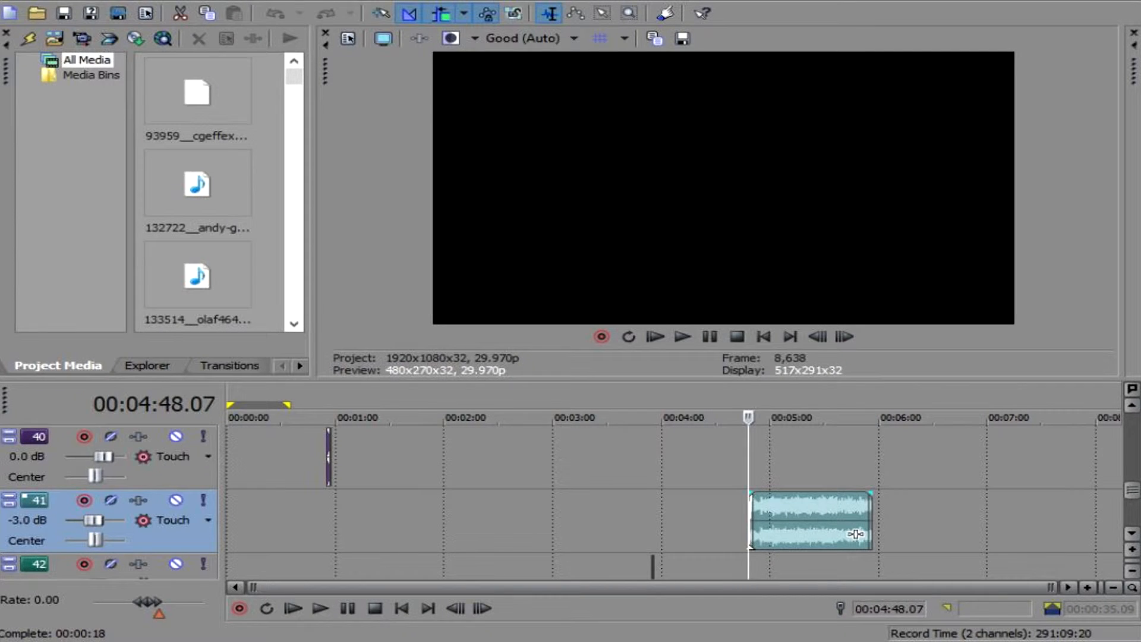
key(ctrl+alt+Right)
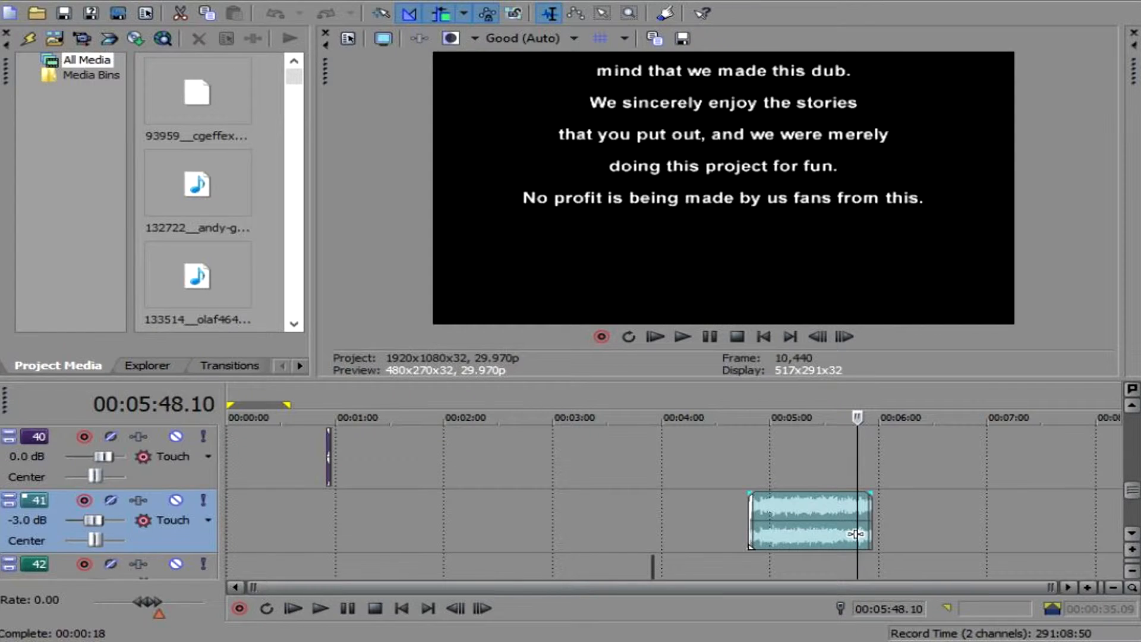
key(Right)
key(Left)
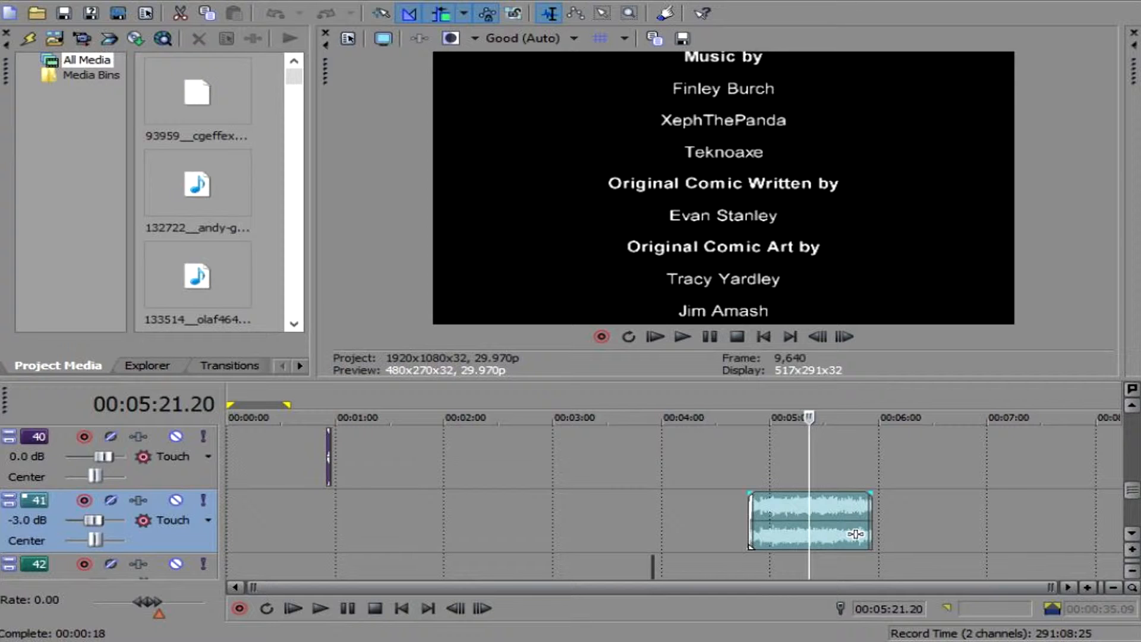
Step: Move the preview to 00:00:09.09 and look over the tracks from the top down to music tracks 30 and 31
key(Left)
key(Left)
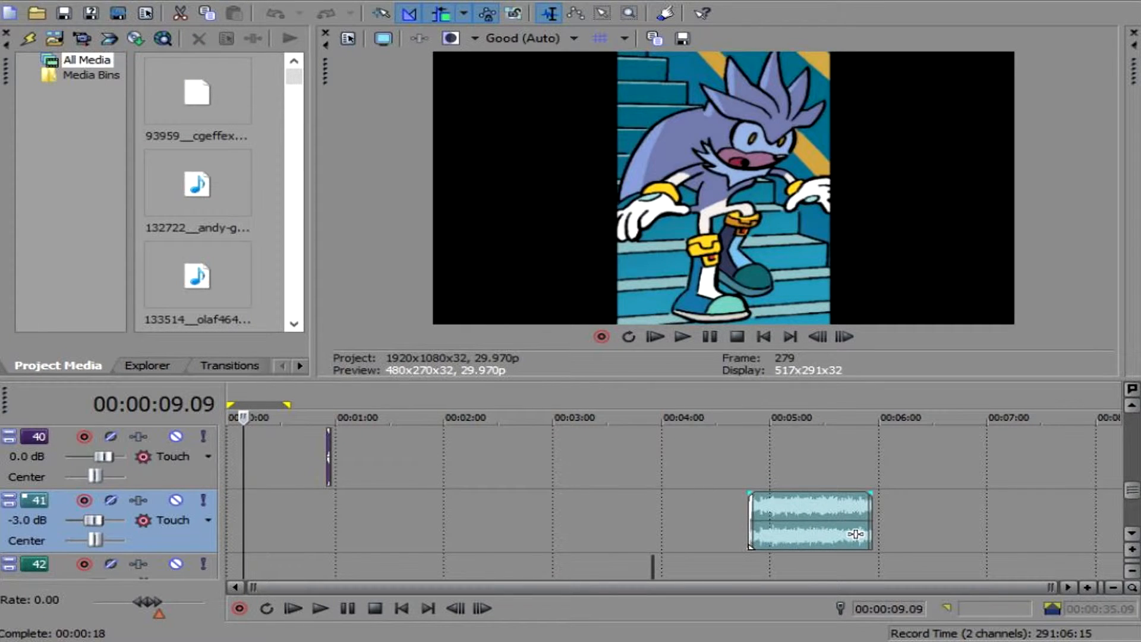
scroll(678, 505, up, 8)
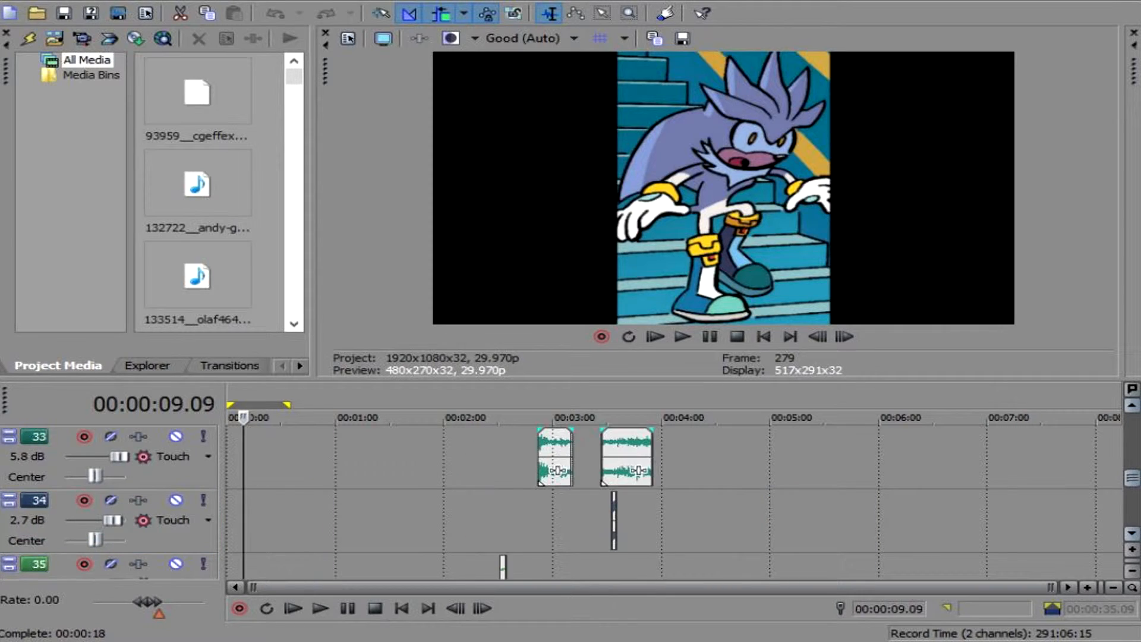
scroll(677, 505, up, 20)
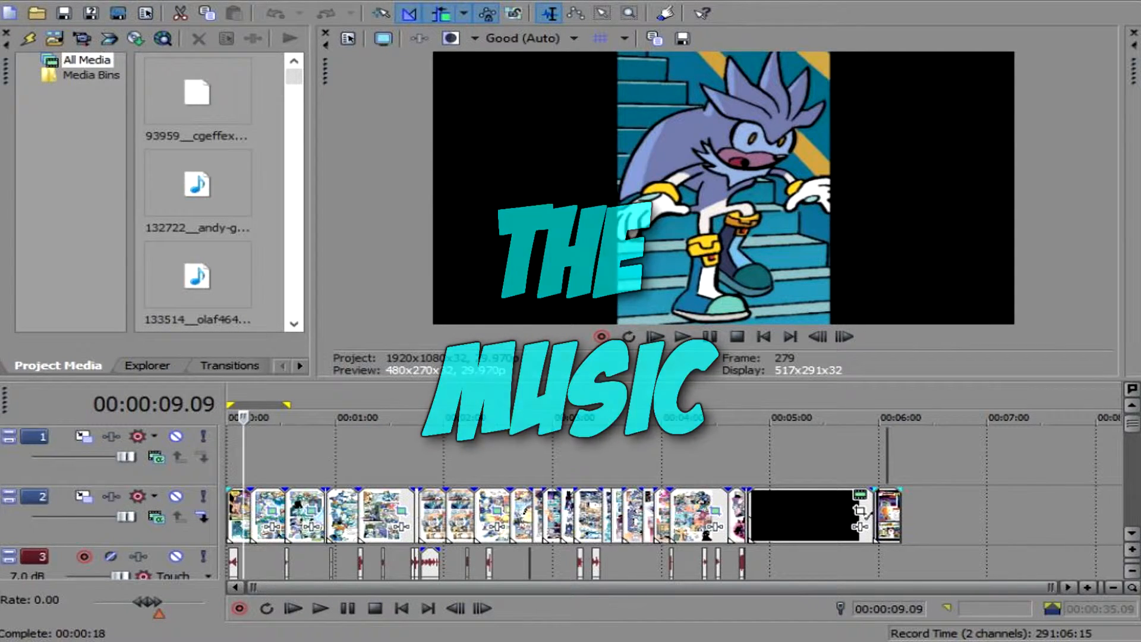
scroll(674, 502, down, 5)
scroll(636, 533, down, 5)
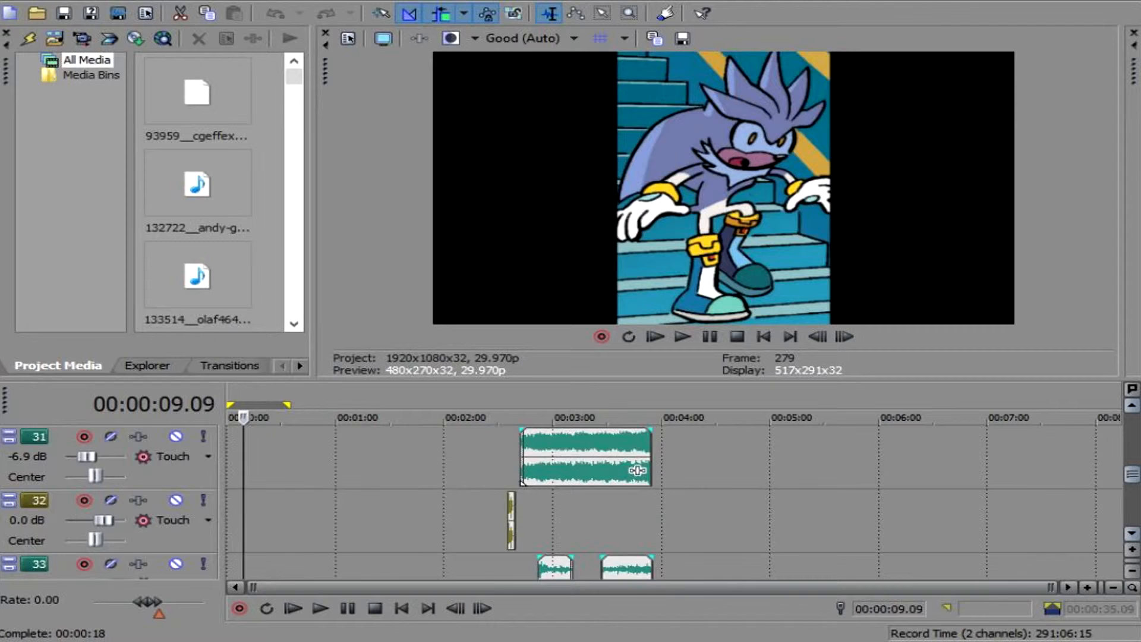
scroll(637, 533, down, 2)
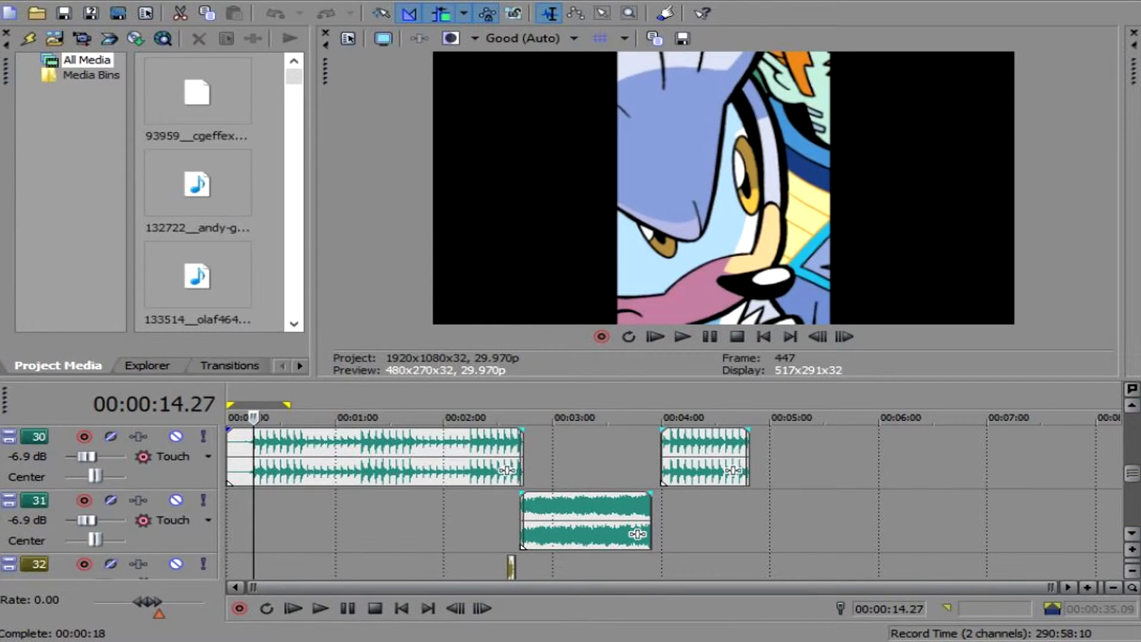
Step: Preview the music credits at 00:05:17.10 and step back to 00:05:15.13
click(258, 417)
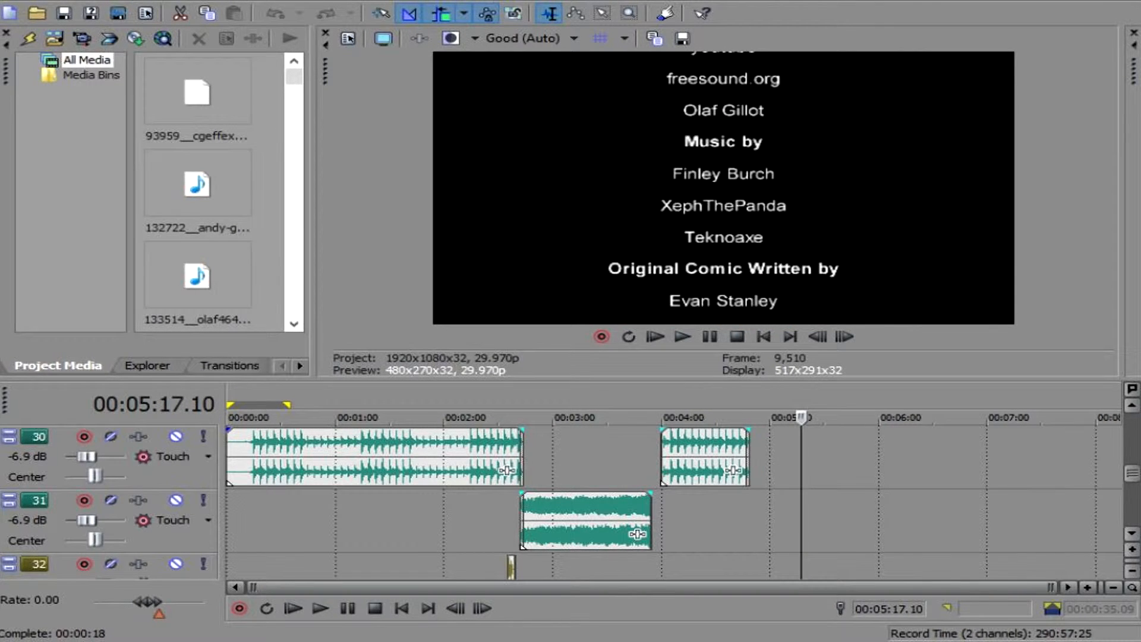
key(Left)
key(Left)
key(Left)
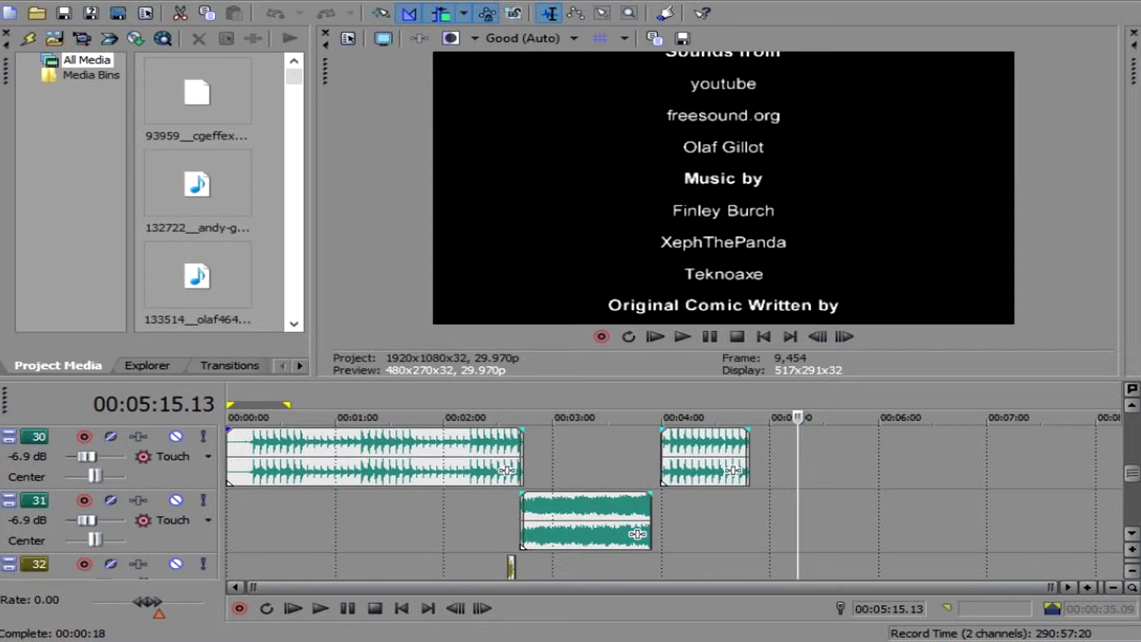
Step: Preview the beginning of the music clip on track 31, around 00:02:52.19 to 00:02:55.04
click(521, 505)
key(space)
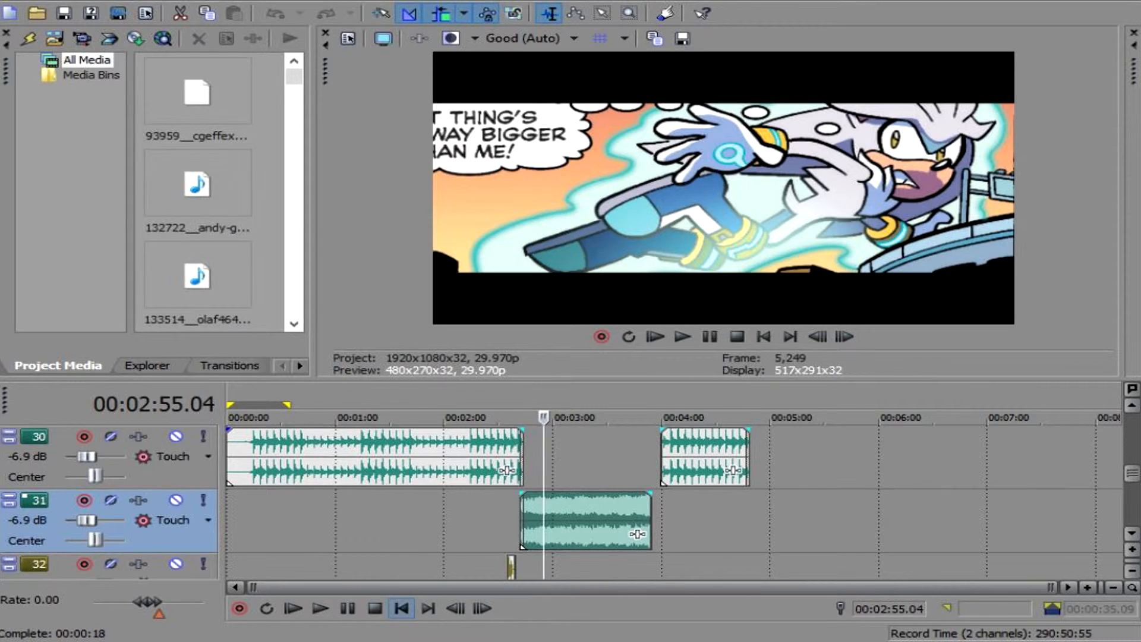
click(401, 607)
key(space)
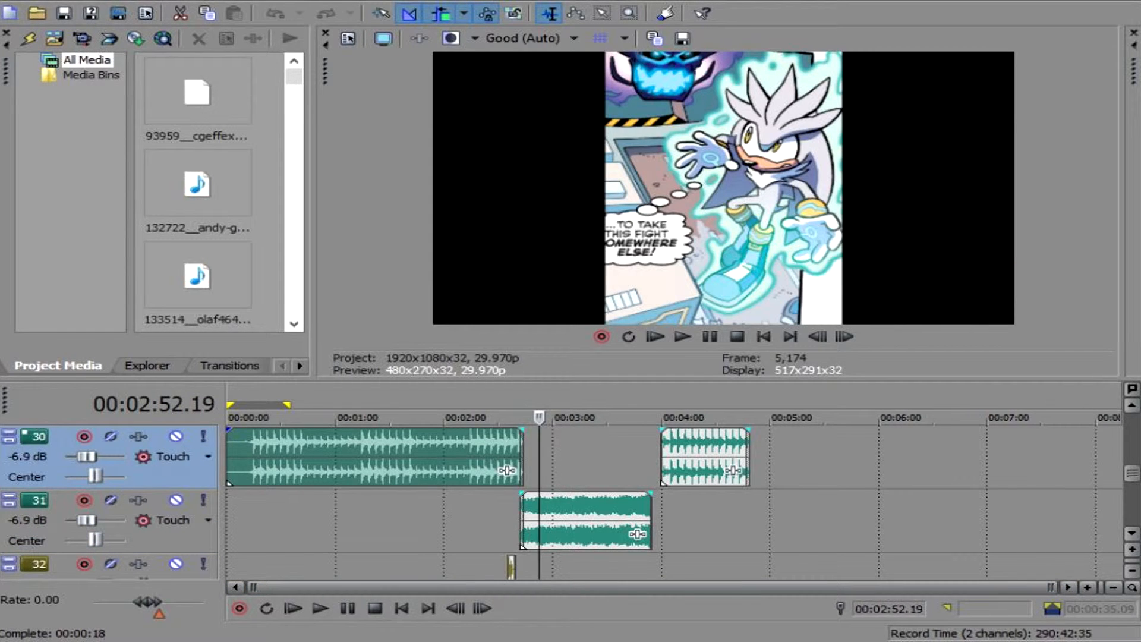
Step: Preview the music change between tracks 30 and 31 at 00:02:47.20 and 00:02:48.27, and check tracks 32 to 34
click(530, 458)
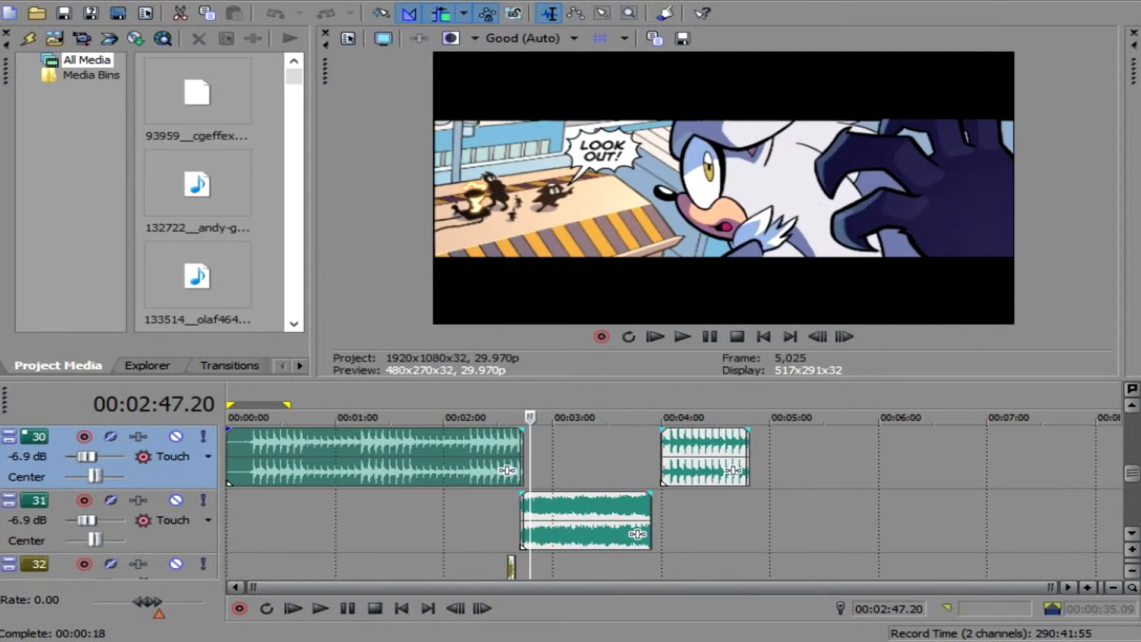
click(535, 458)
key(Left)
key(Left)
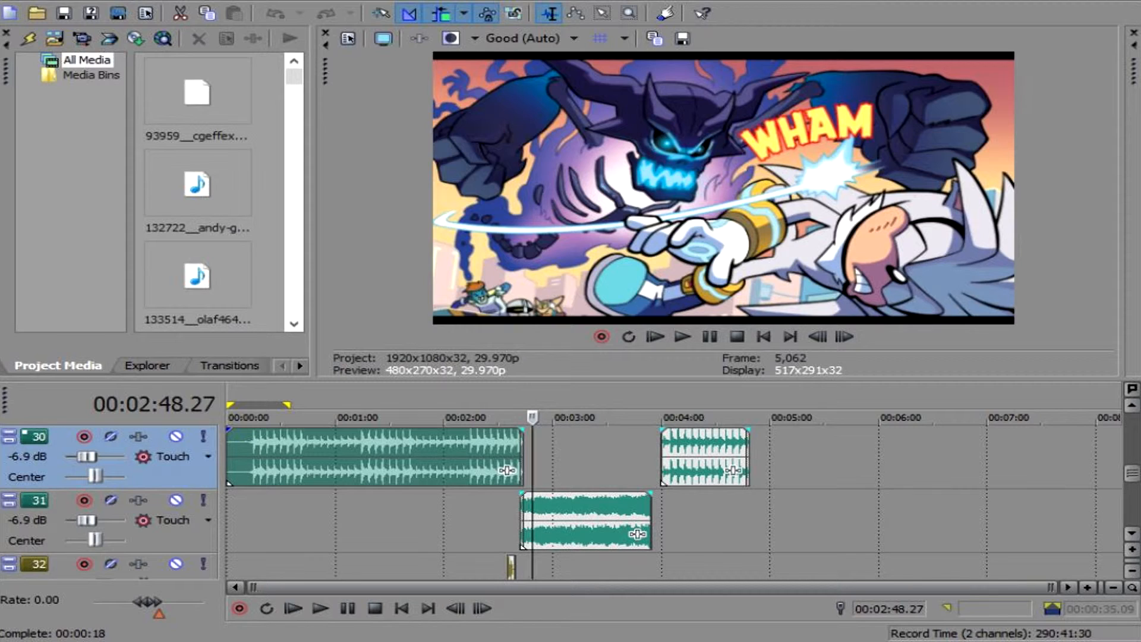
mouse_move(1131, 473)
mouse_down()
mouse_move(1131, 508)
mouse_move(1131, 475)
mouse_up()
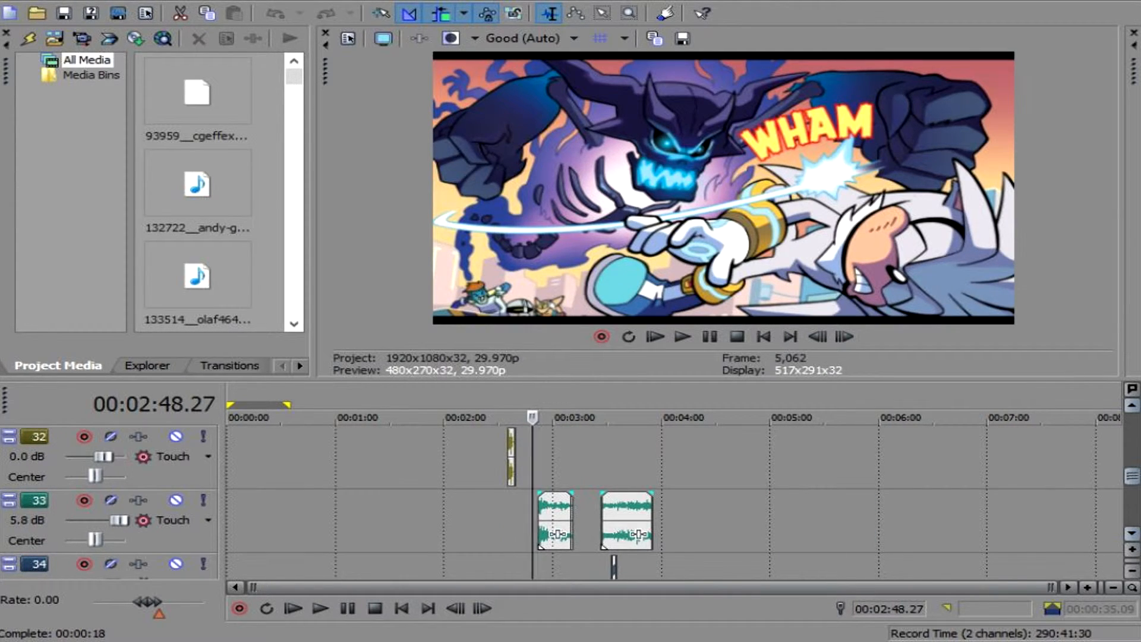
drag(1131, 475, 1131, 423)
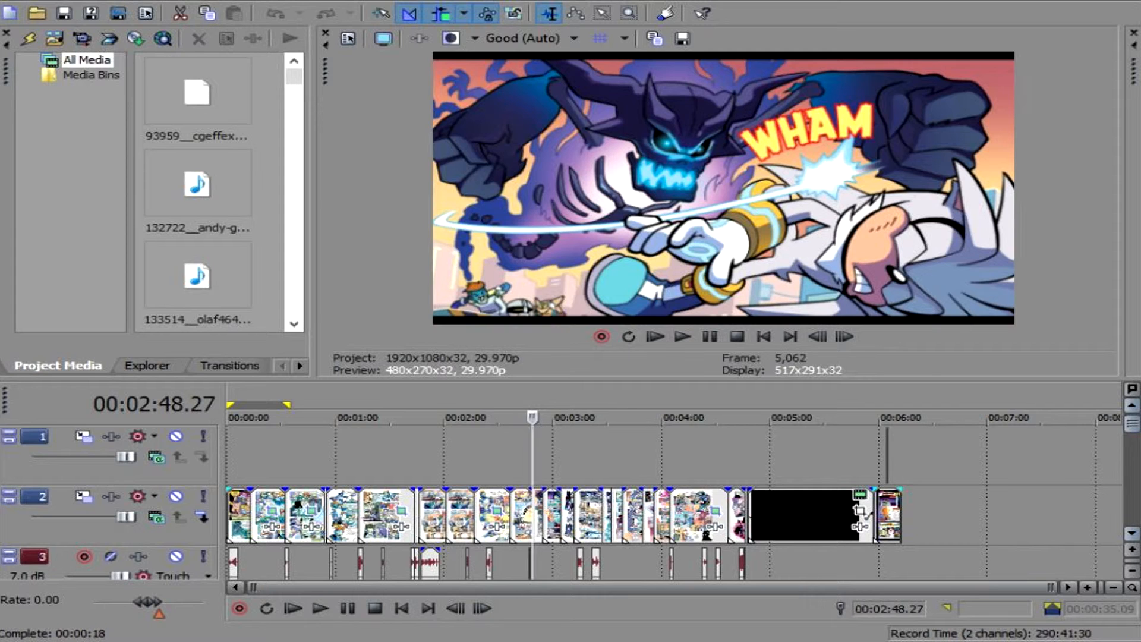
Step: Browse the project media through the Sonic Universe comic pages and credit roll down to the What.mp3 sound file
click(294, 323)
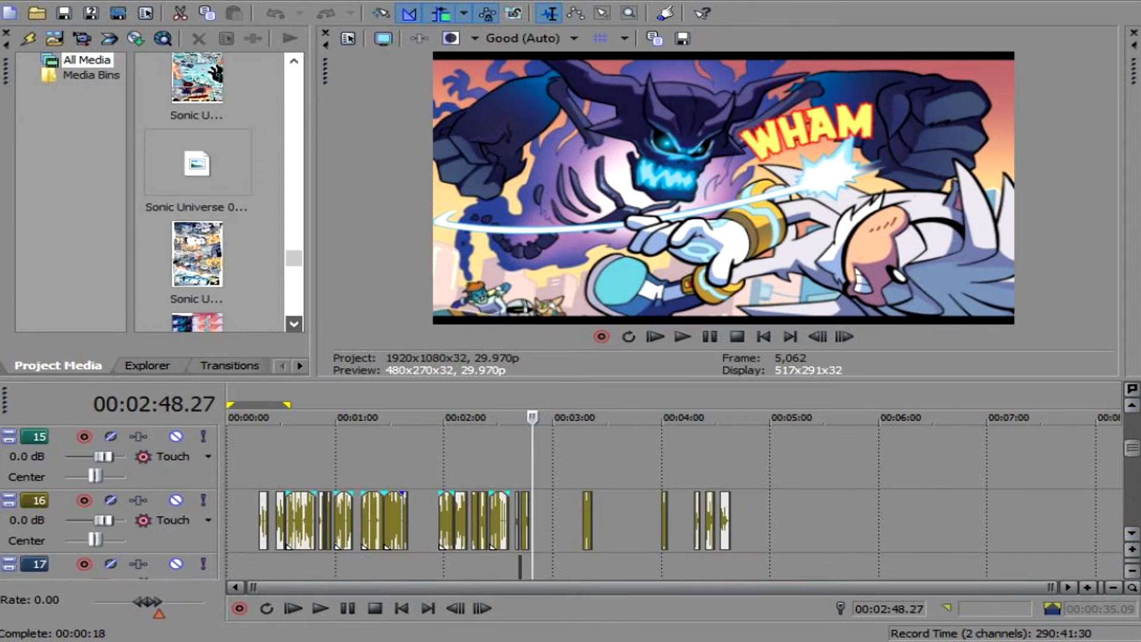
click(293, 323)
click(294, 324)
click(293, 324)
click(294, 324)
click(293, 323)
click(293, 324)
click(293, 324)
click(293, 324)
click(294, 324)
click(294, 324)
click(294, 323)
click(293, 323)
click(294, 323)
click(293, 324)
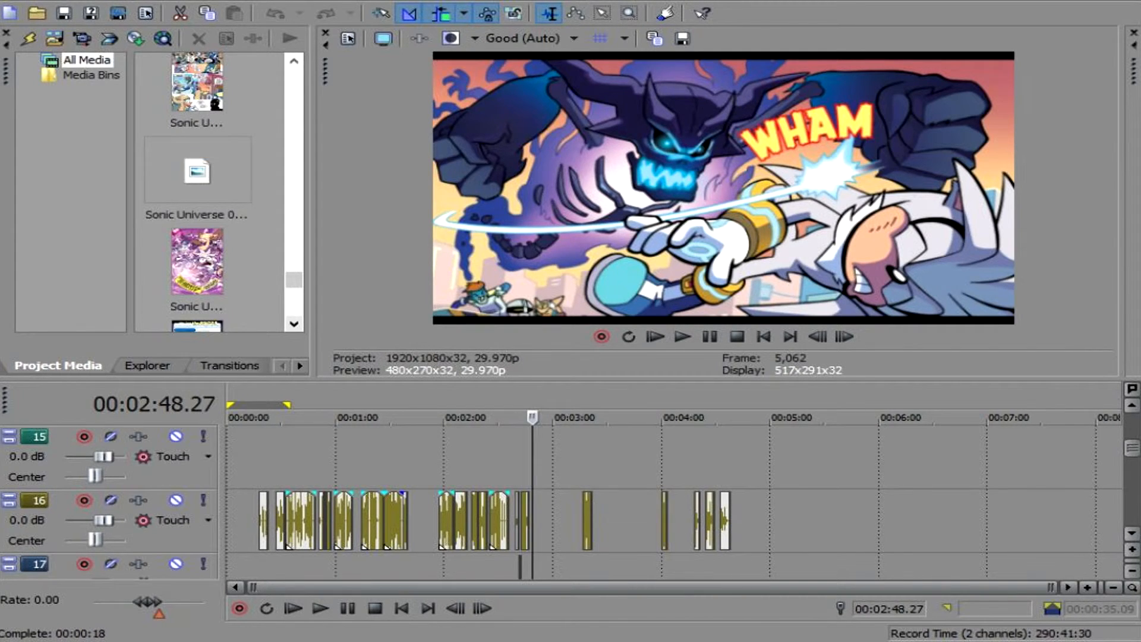
click(293, 324)
click(293, 324)
click(294, 324)
click(294, 324)
click(294, 324)
click(293, 324)
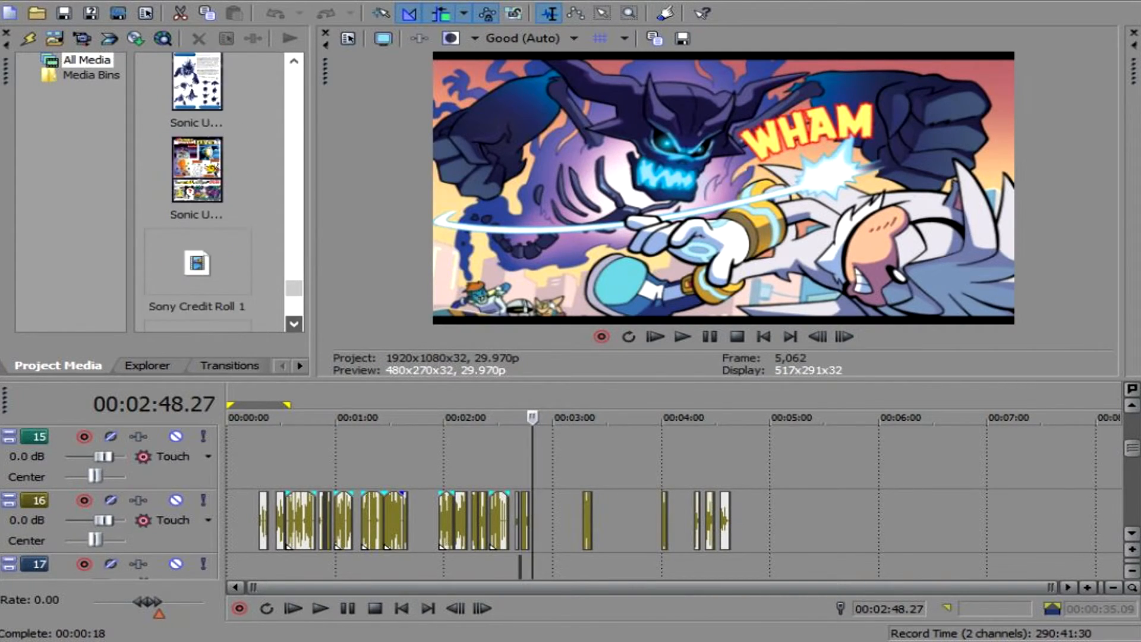
click(293, 324)
click(294, 324)
click(294, 324)
click(294, 323)
click(294, 324)
click(294, 323)
click(293, 324)
click(293, 324)
click(294, 324)
click(293, 324)
click(294, 324)
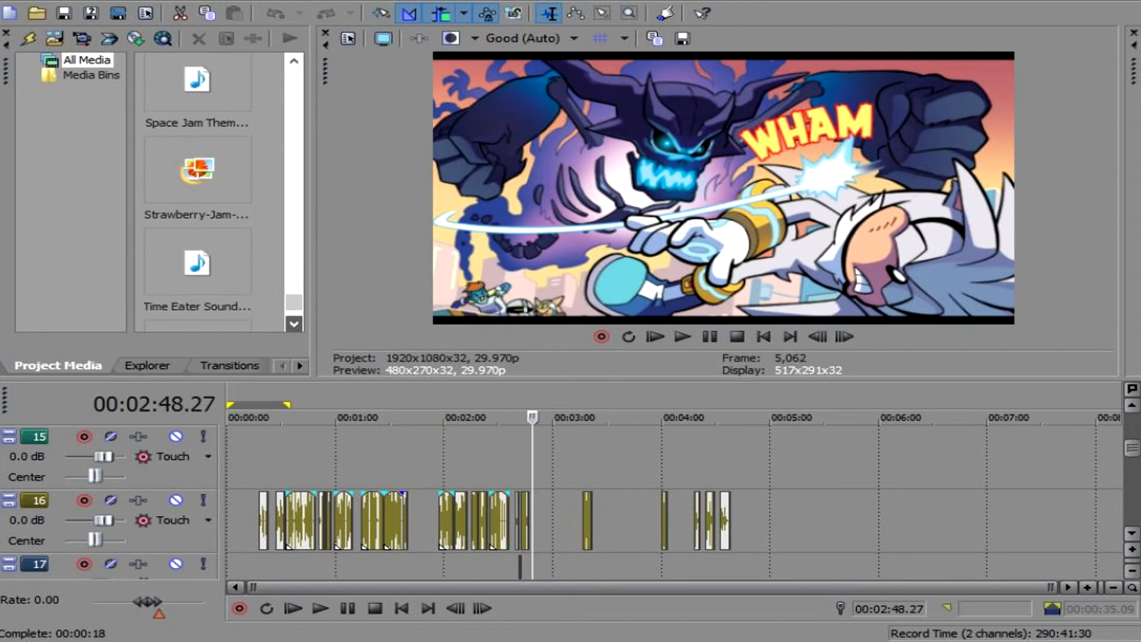
click(294, 324)
click(294, 323)
click(293, 324)
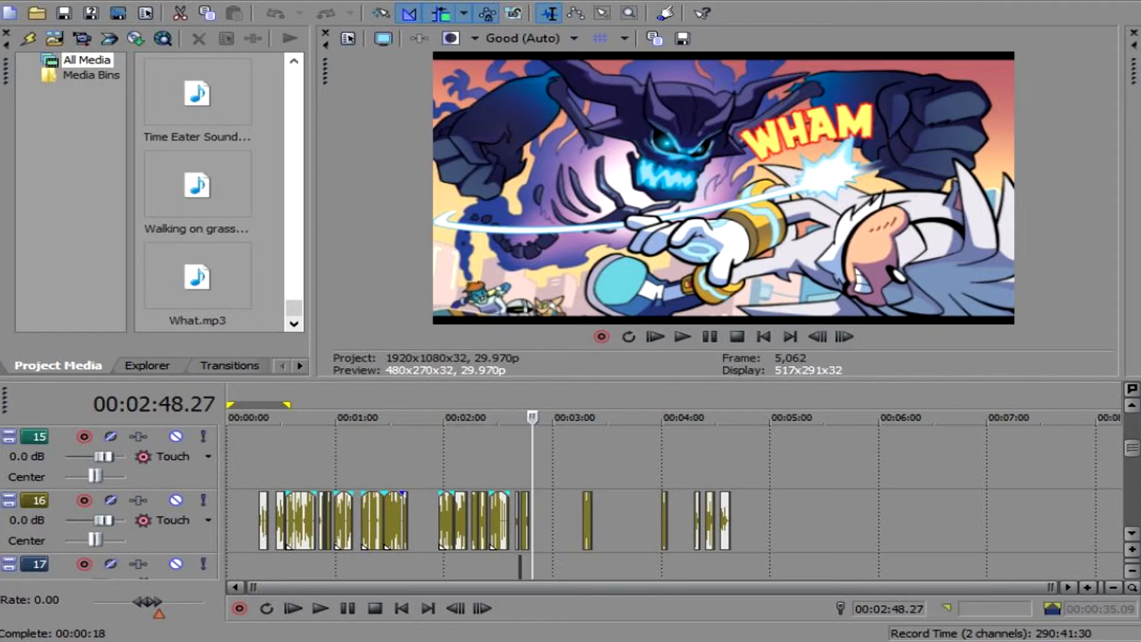